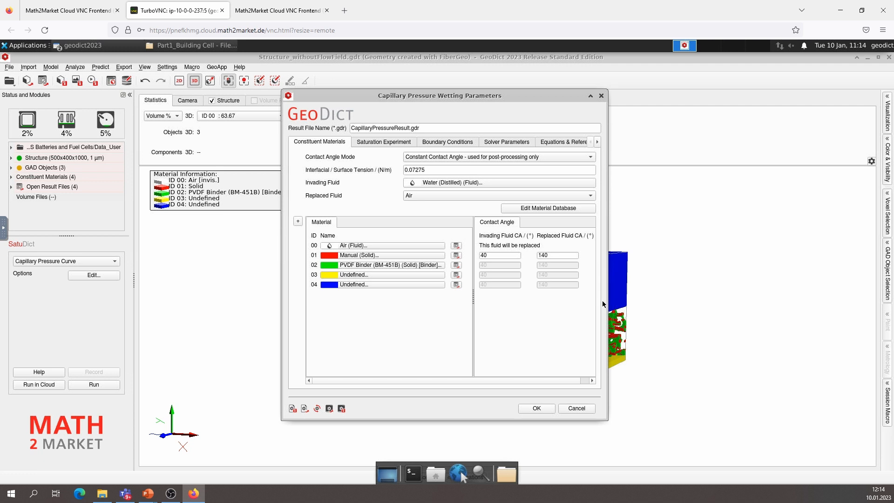
Assign Carbon Fiber (Solid) to material ID 01 and consult the wetting equations and contact angle definition
drag(608, 302, 700, 302)
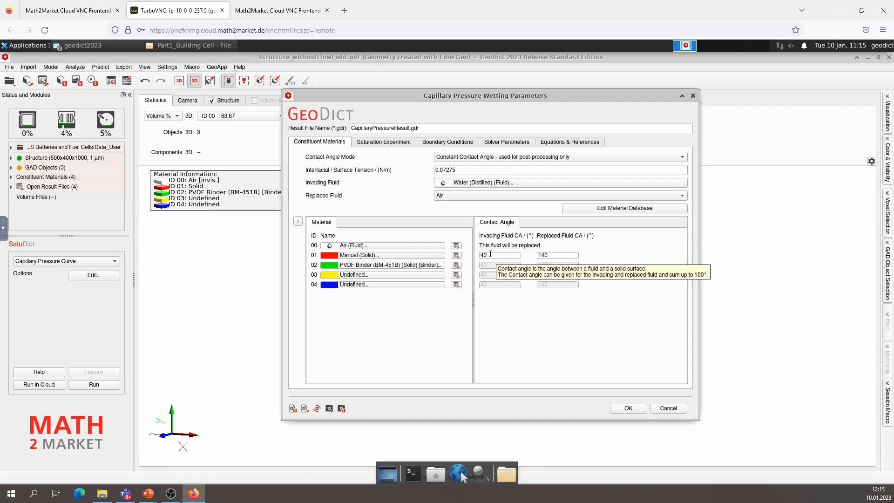
click(411, 255)
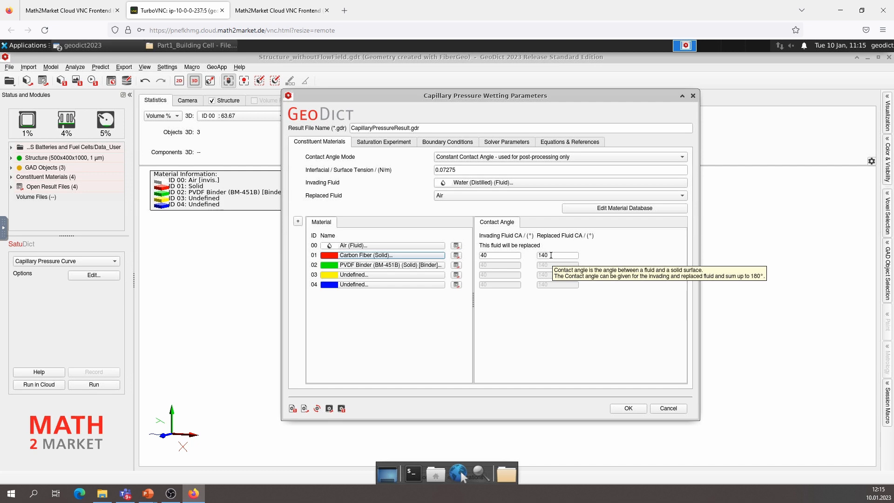
click(557, 142)
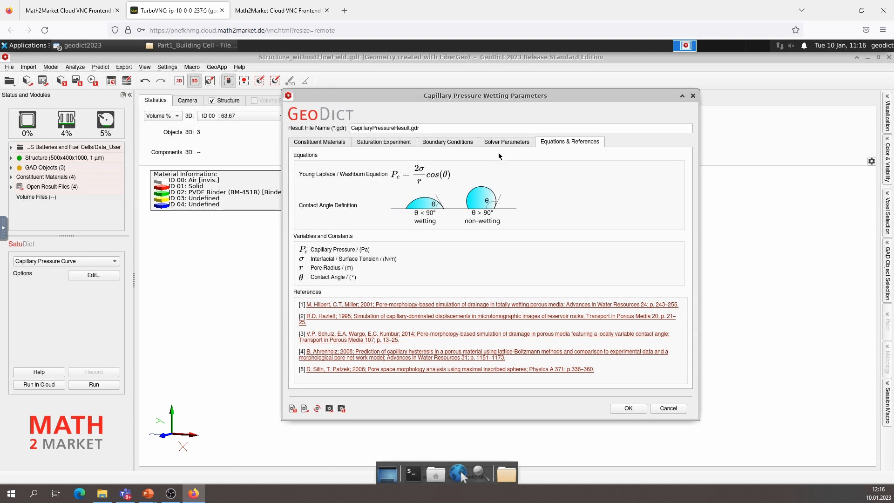
click(331, 142)
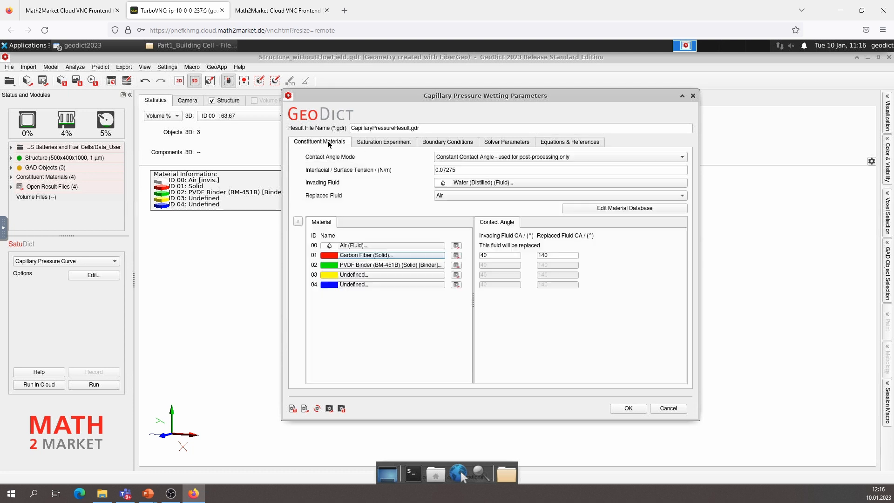
Assign a manual solid to material ID 03 with the information text CatalystLyaer
click(353, 275)
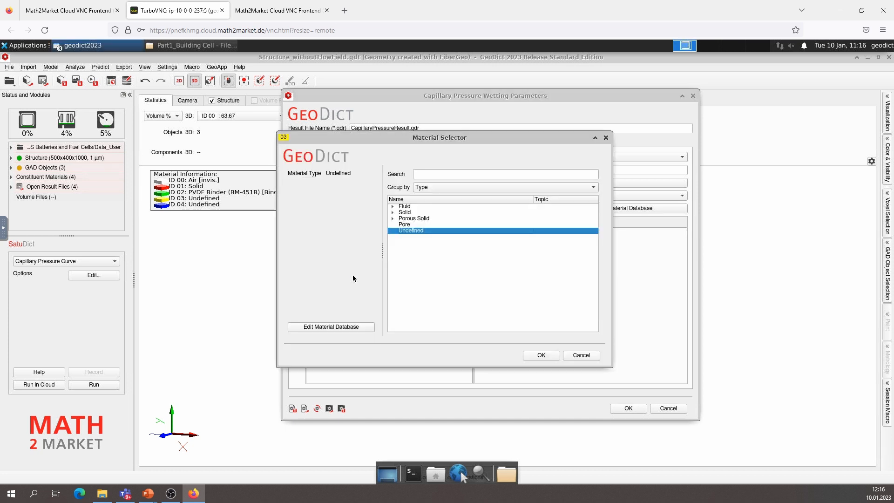
click(393, 212)
click(410, 218)
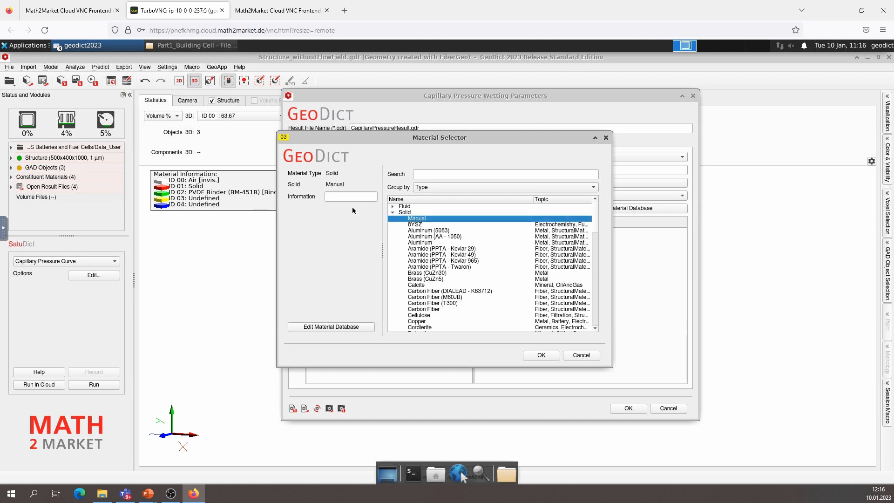
click(342, 196)
text(CatalystLyaer)
click(541, 355)
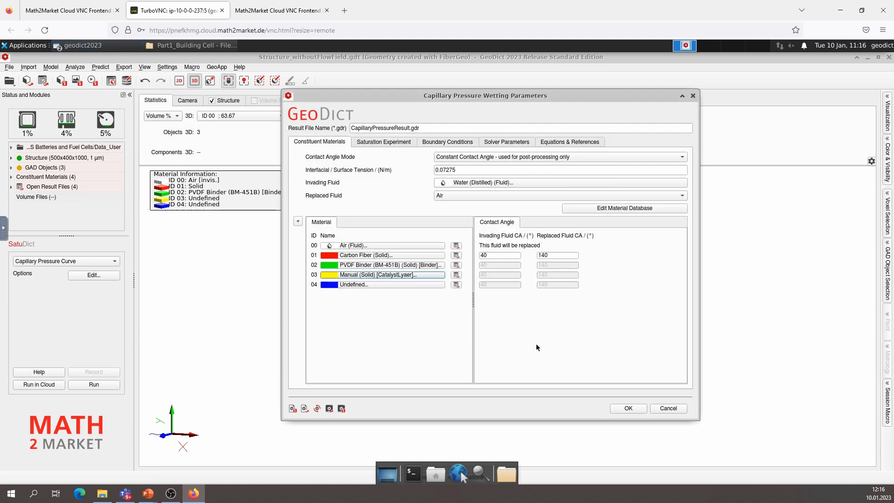
Assign a manual solid to material ID 04 with the information text FlowField
click(355, 285)
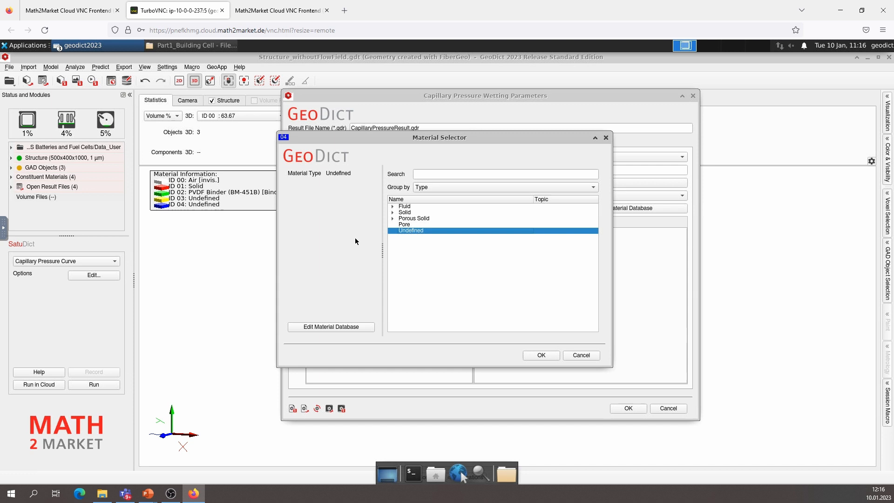
click(392, 211)
click(414, 218)
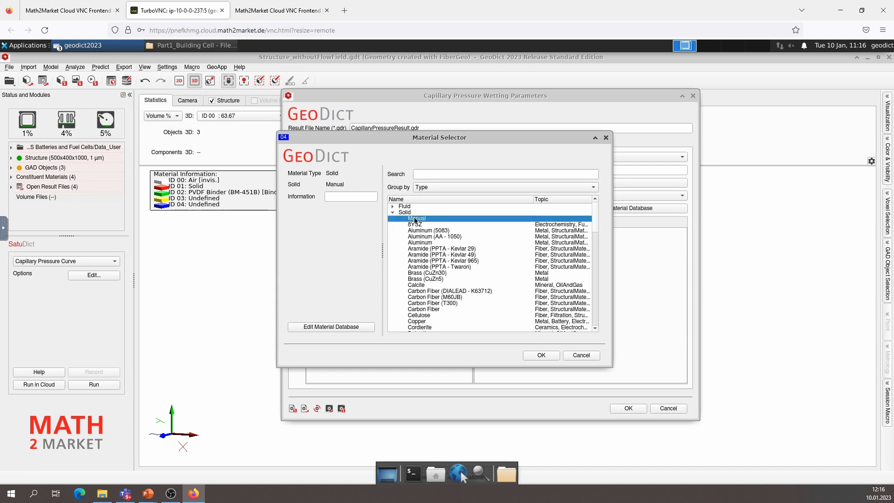
click(348, 197)
text(FlowField)
click(541, 356)
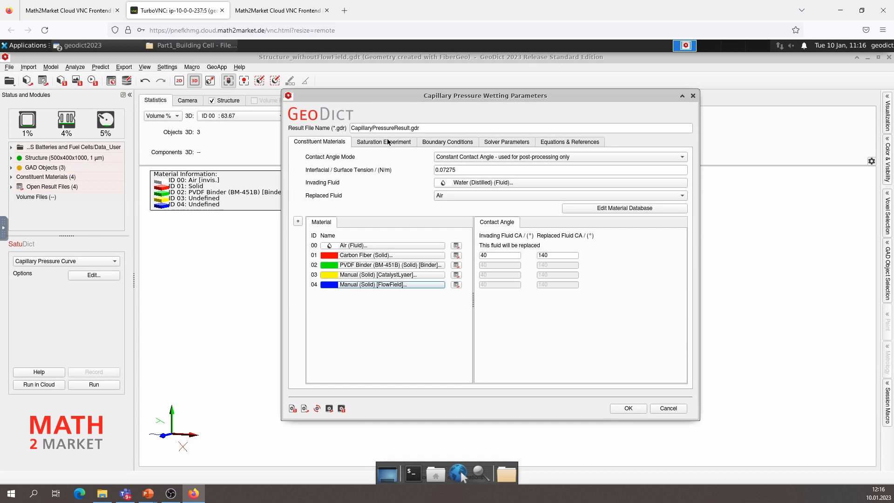
Enable the Dynamic Pore-Morphology Method for the saturation experiment
click(450, 170)
text(7)
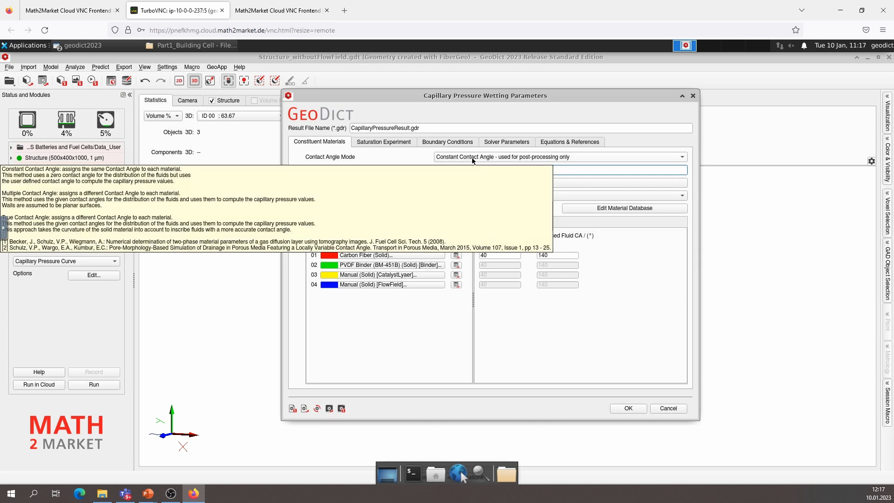
click(397, 141)
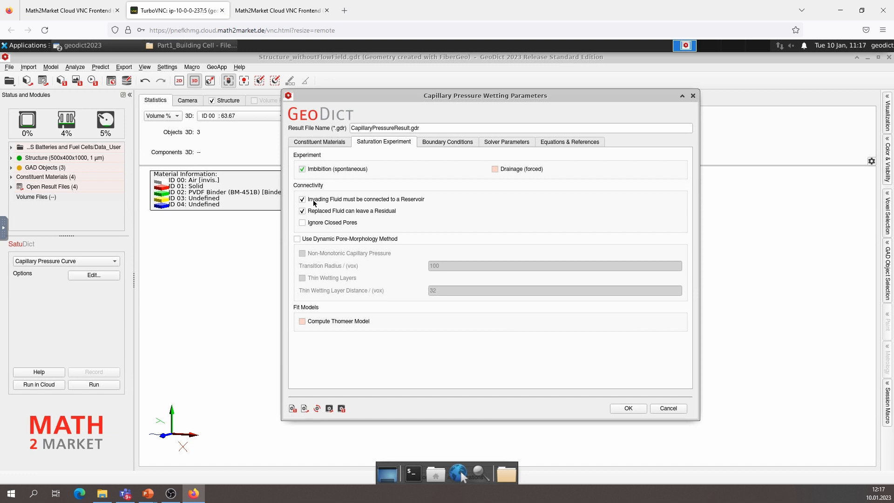
mouse_move(314, 203)
click(297, 239)
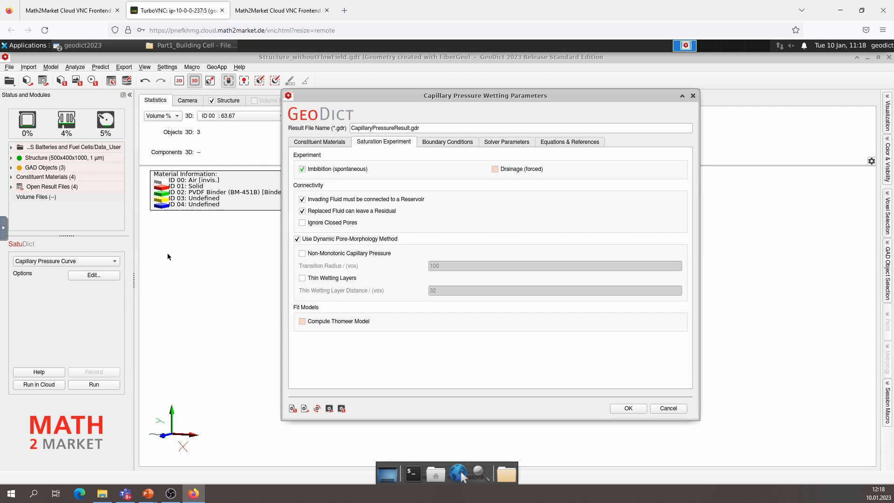
Set the boundary conditions to an invading fluid inlet at Y- and a replaced fluid outlet at Z-
click(443, 146)
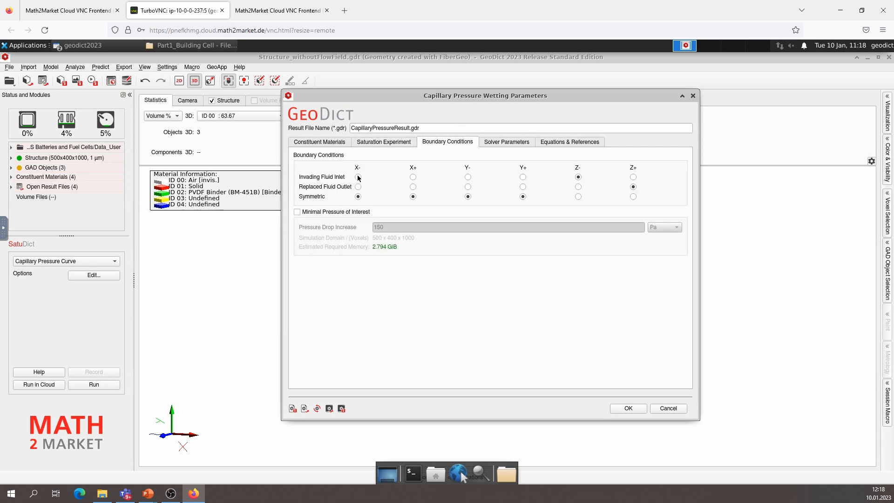
drag(332, 94, 42, 57)
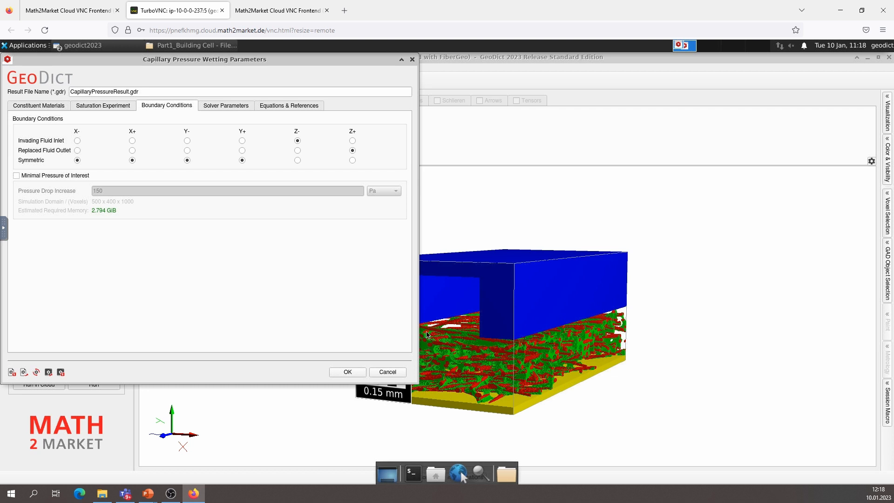
click(188, 141)
click(298, 150)
Keep the solver parallelization at Local, Maximum, then accept the capillary pressure wetting parameters
click(227, 104)
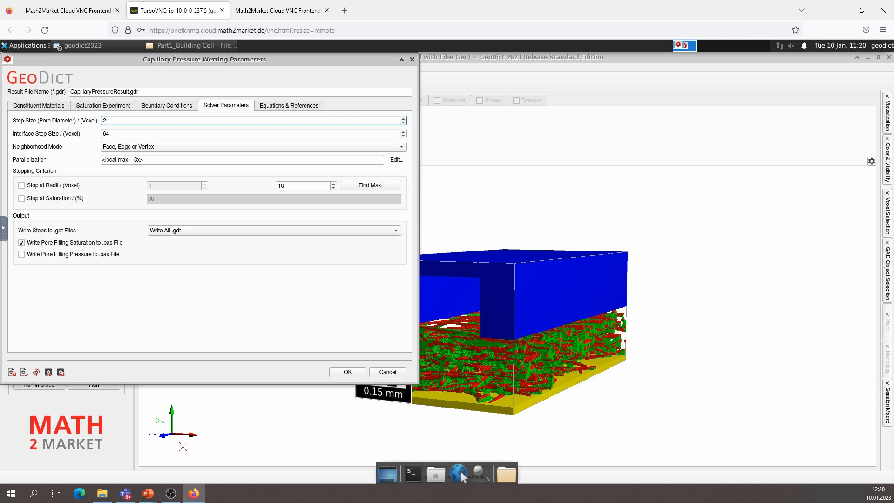
click(129, 160)
click(396, 159)
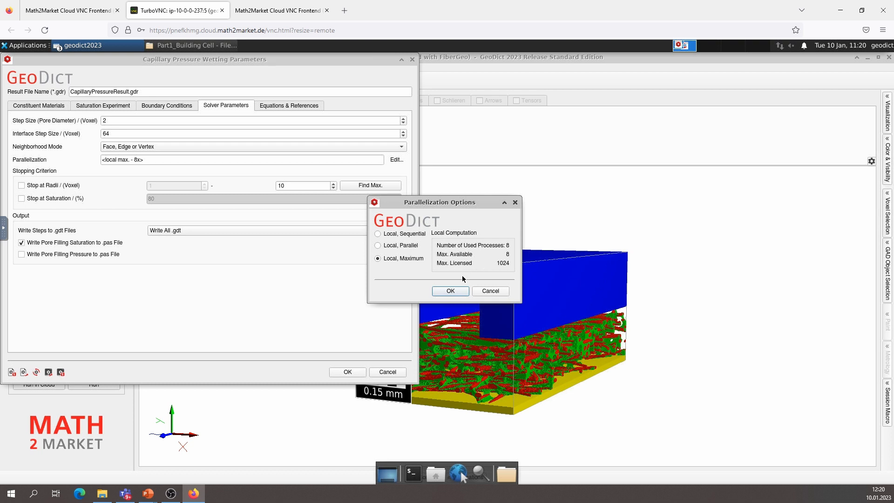
click(453, 292)
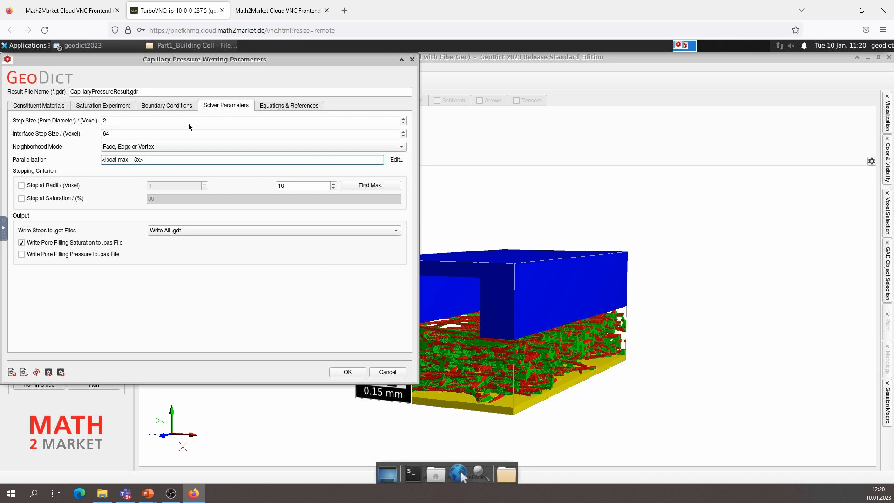
click(278, 107)
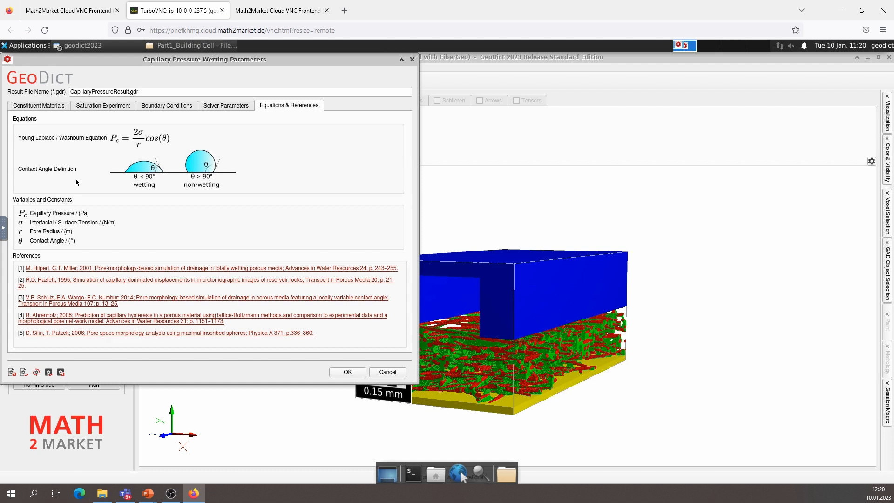
click(347, 373)
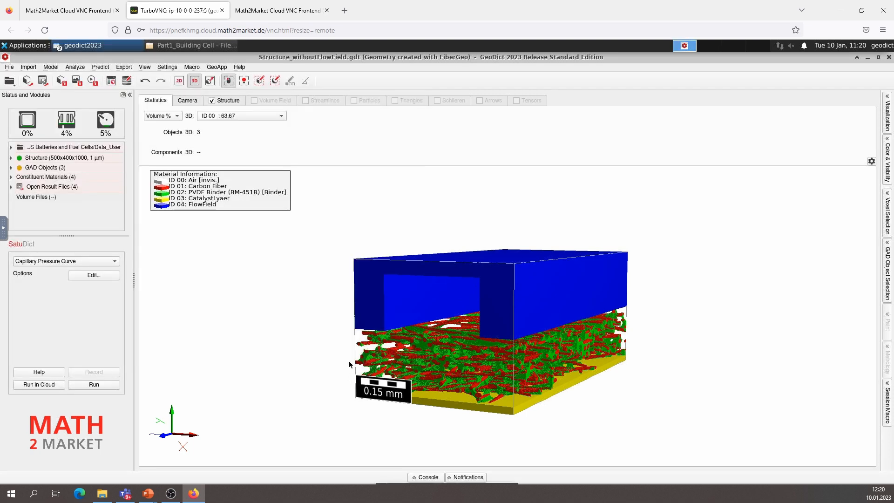
Save the current capillary pressure settings to a project settings file named GeoDict_Settings
click(110, 275)
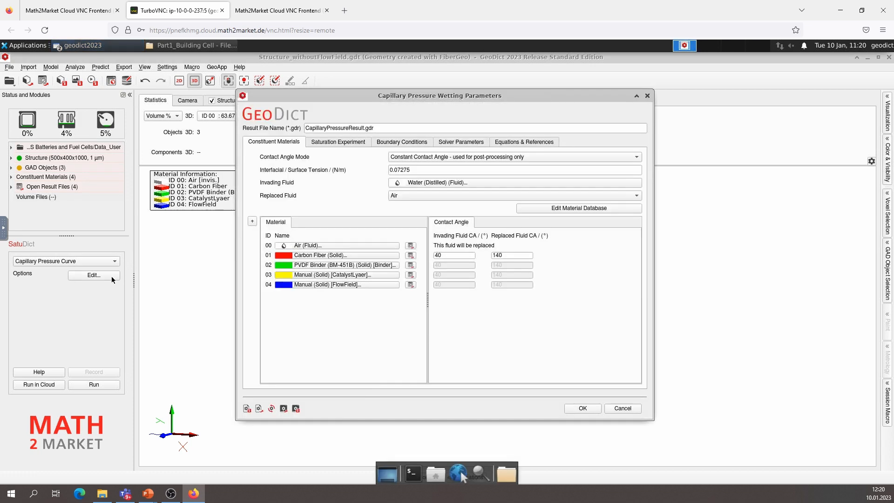
click(248, 408)
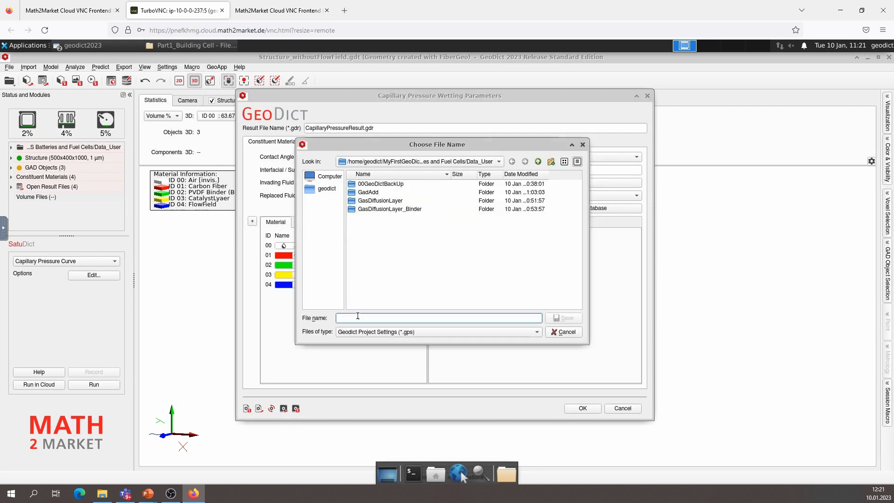
text(GeoDict_Settings)
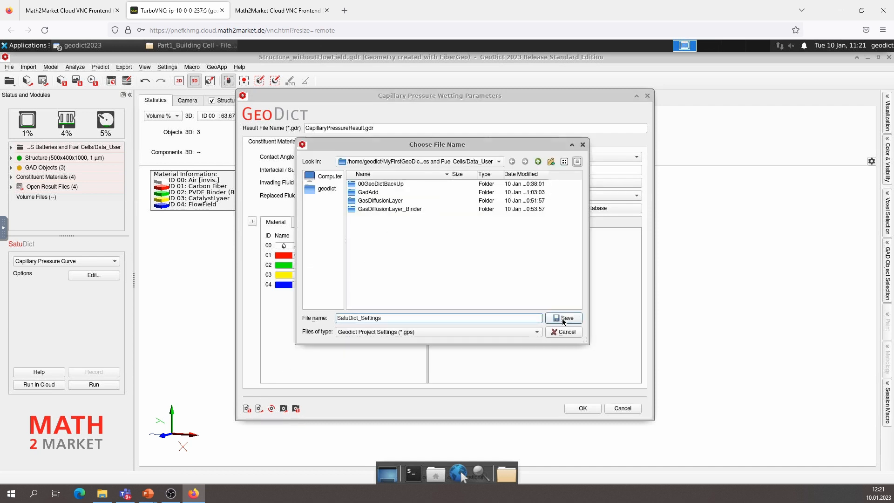
click(563, 319)
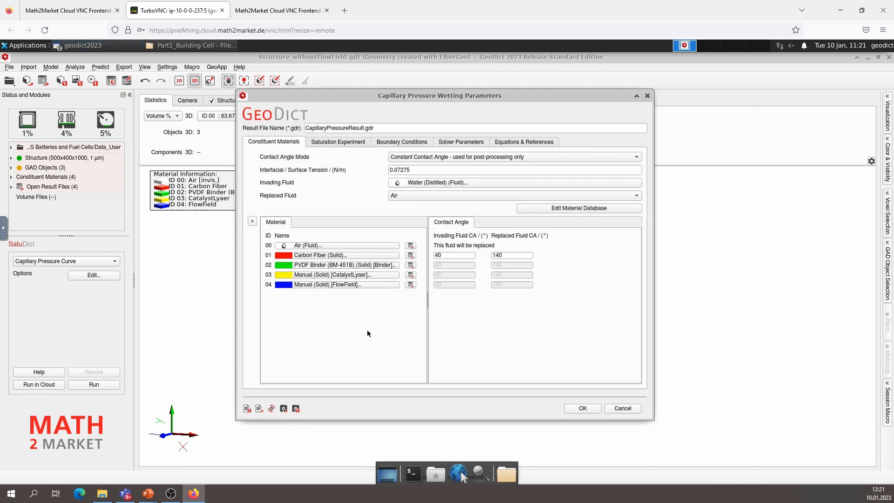
click(589, 410)
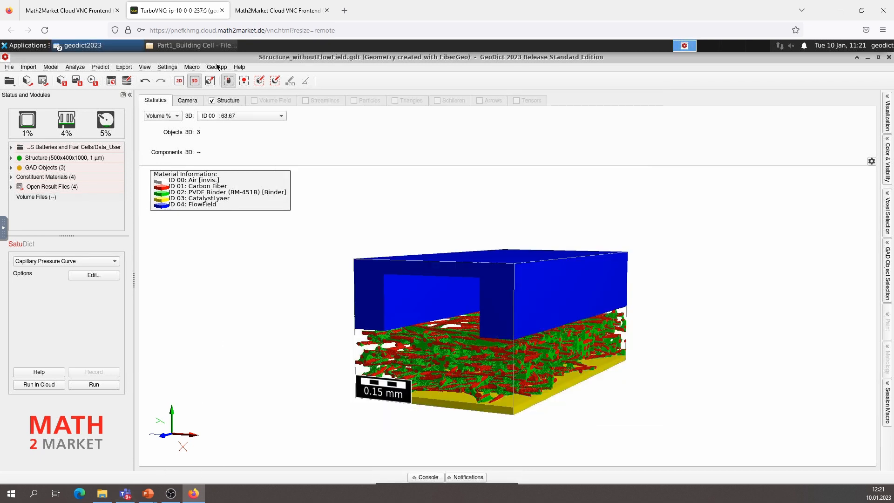
In the file manager, find CapillaryPressureResult.gdr in the Part2_PerformSaturationExperiment folder and open it in GeoDict's Result Viewer
click(192, 46)
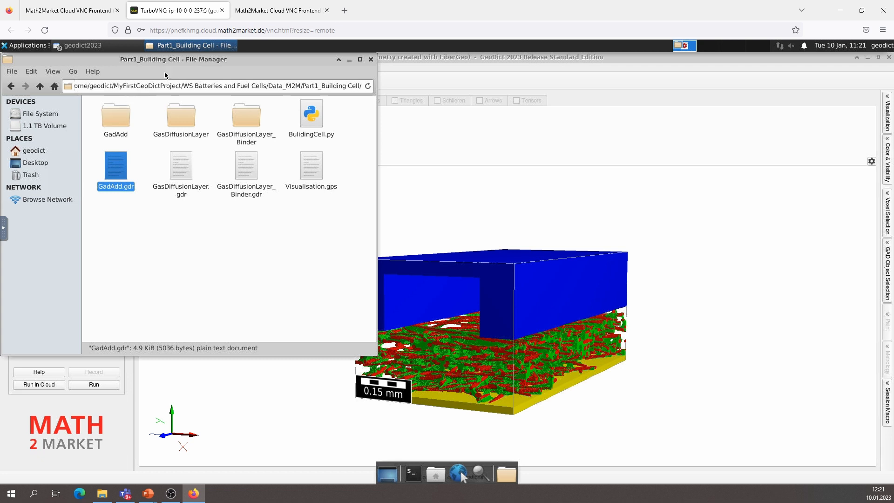
click(39, 86)
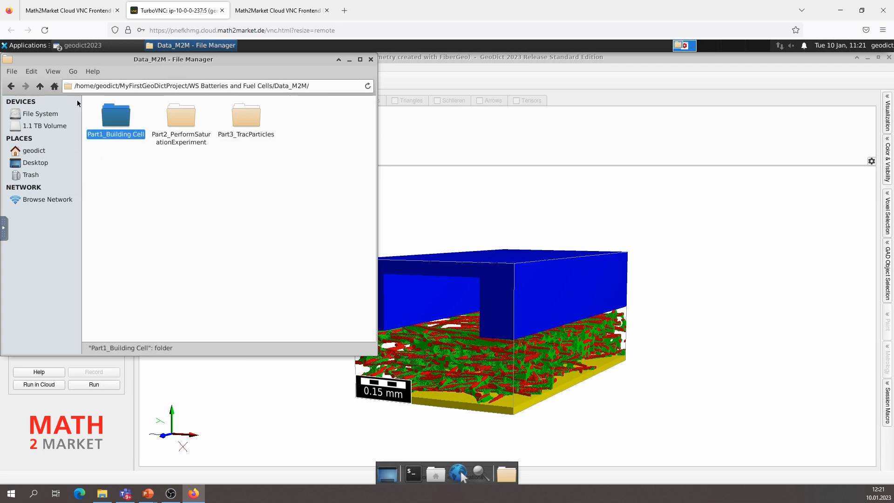
double_click(188, 122)
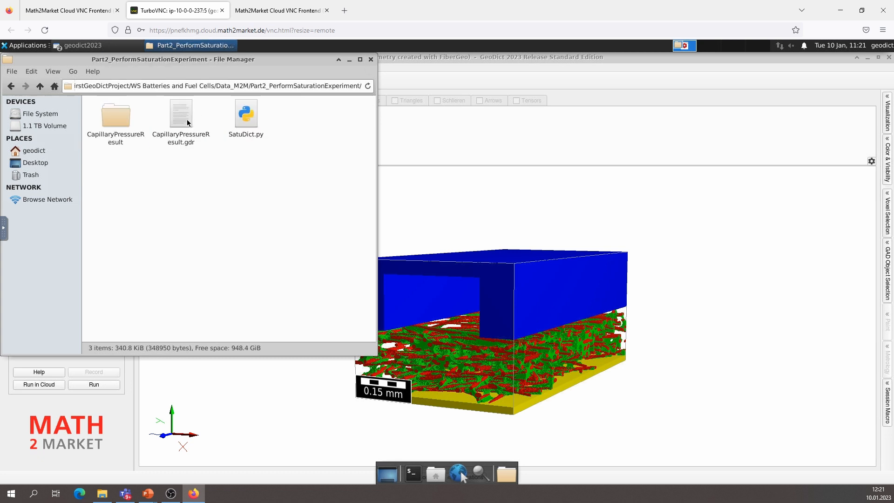
click(178, 117)
drag(175, 114, 482, 193)
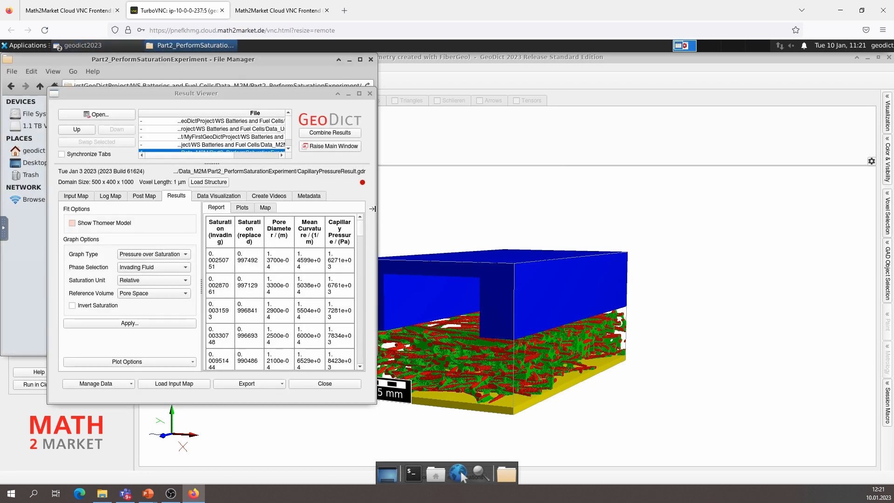
Browse the result's saved saturation steps and load the invading pore filling saturation field from PressureSaturation.pas
drag(376, 209, 520, 209)
click(233, 196)
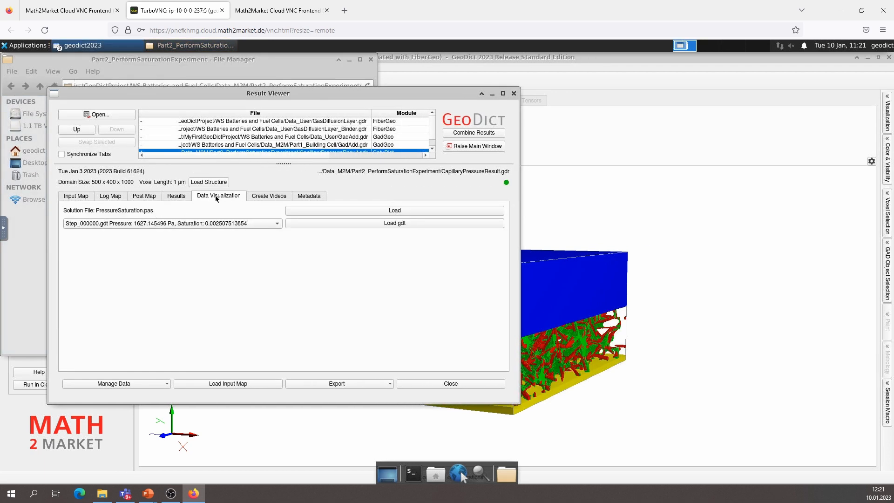
click(169, 224)
scroll(157, 242, down, 5)
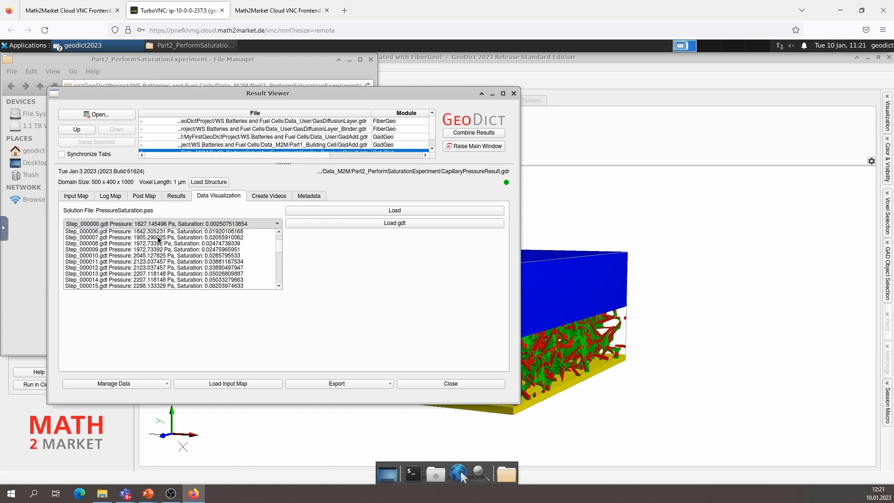
scroll(157, 244, down, 10)
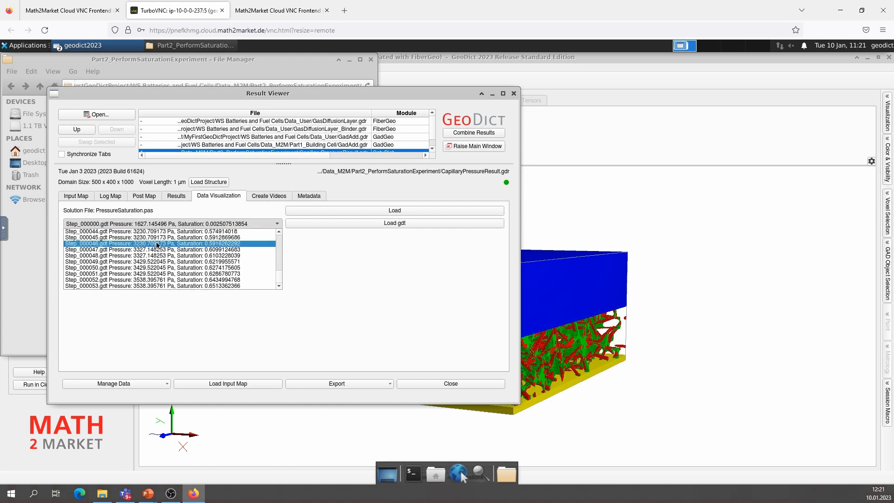
scroll(154, 251, up, 15)
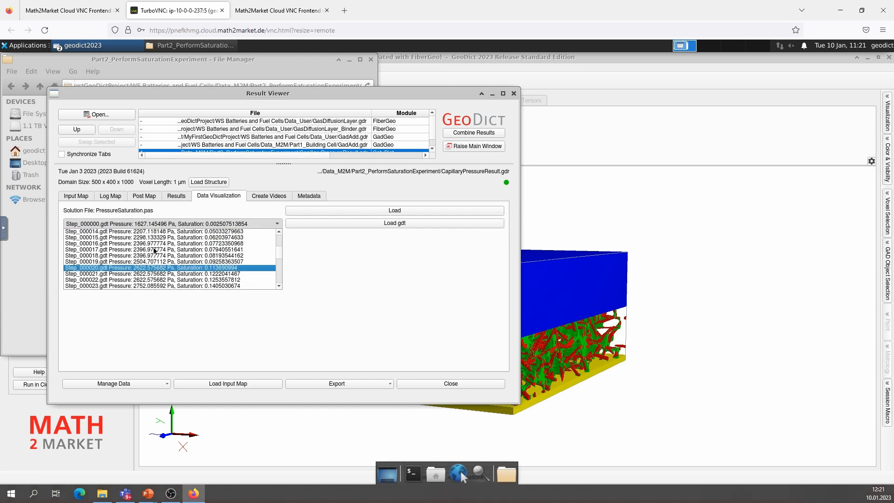
click(229, 202)
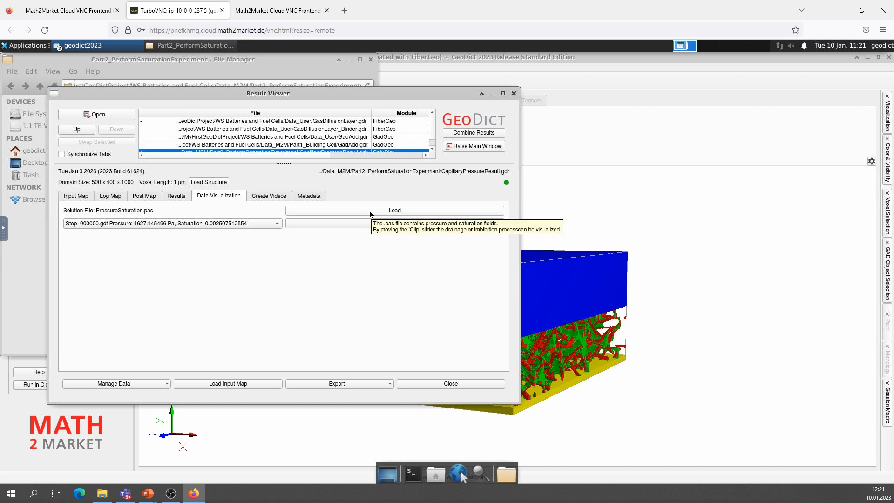
click(371, 212)
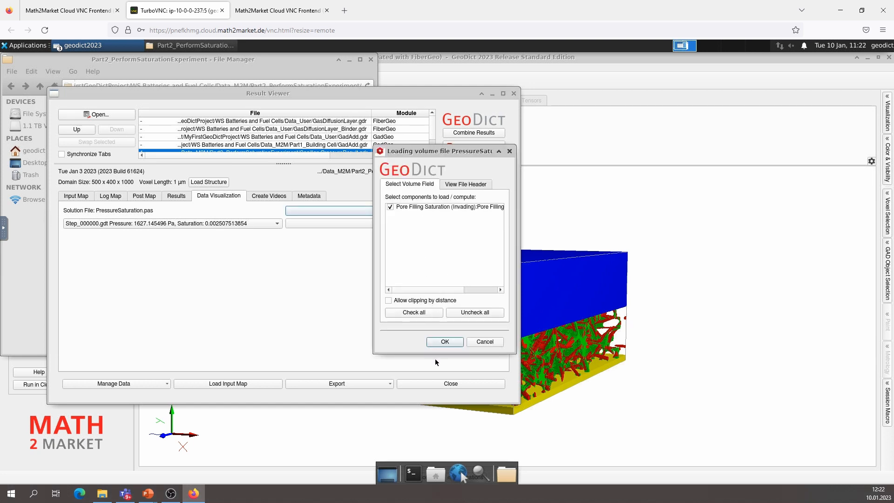
click(440, 341)
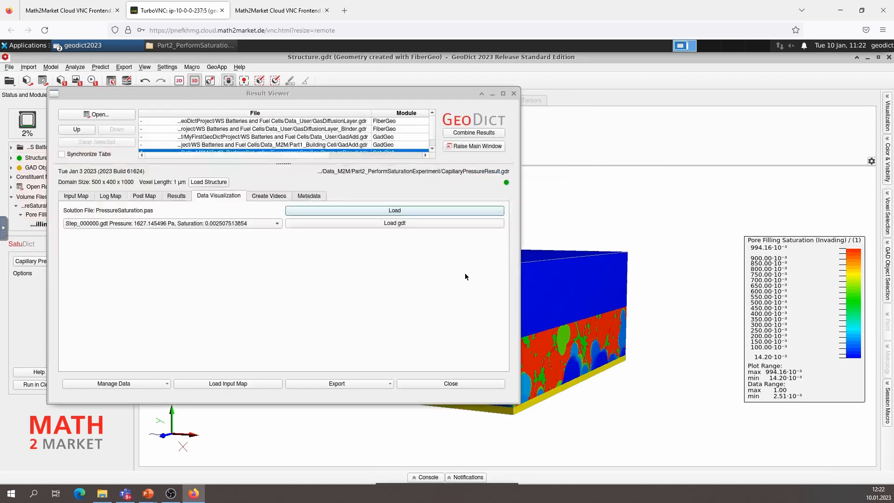
In the main GeoDict window, raise the volume field's invading pore filling saturation threshold to 1 and lower it to about 0.202
click(559, 282)
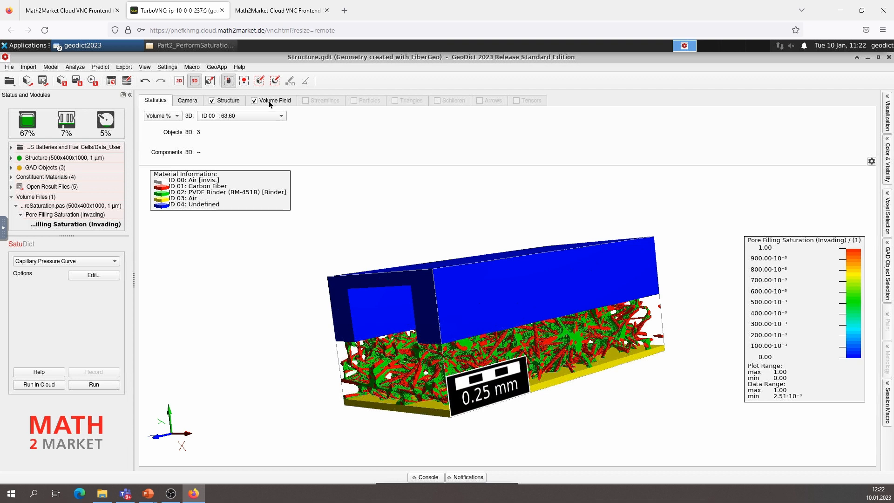
click(268, 101)
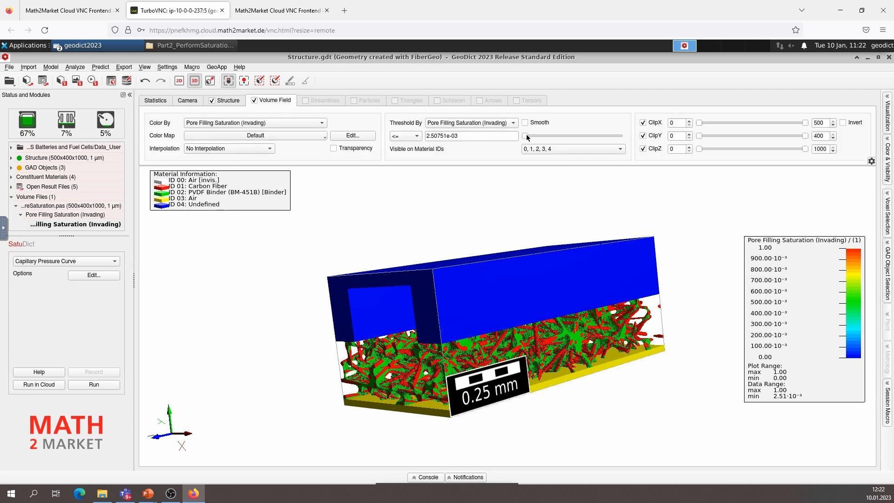
drag(529, 137, 620, 136)
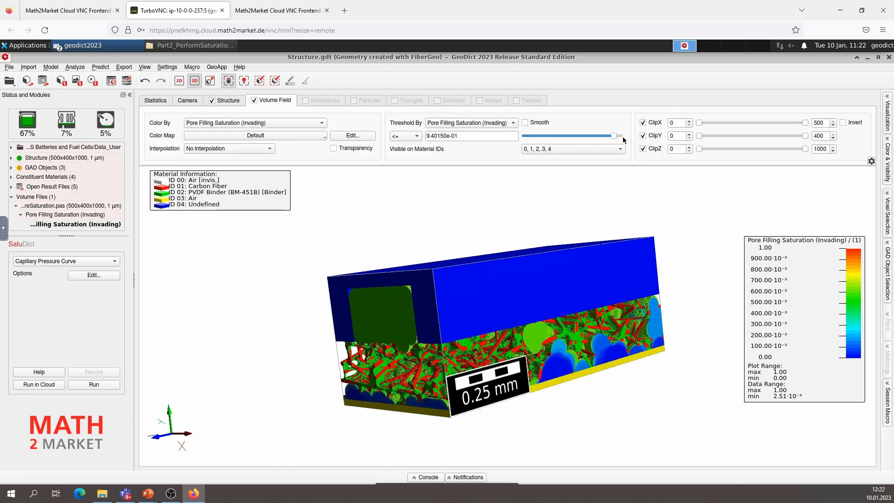
mouse_move(447, 280)
mouse_down()
mouse_move(408, 272)
mouse_move(461, 275)
mouse_up()
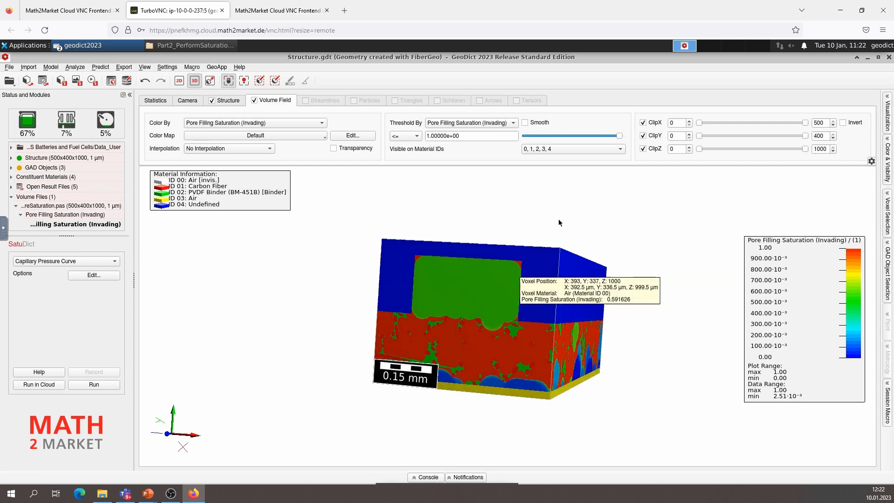
drag(619, 136, 544, 138)
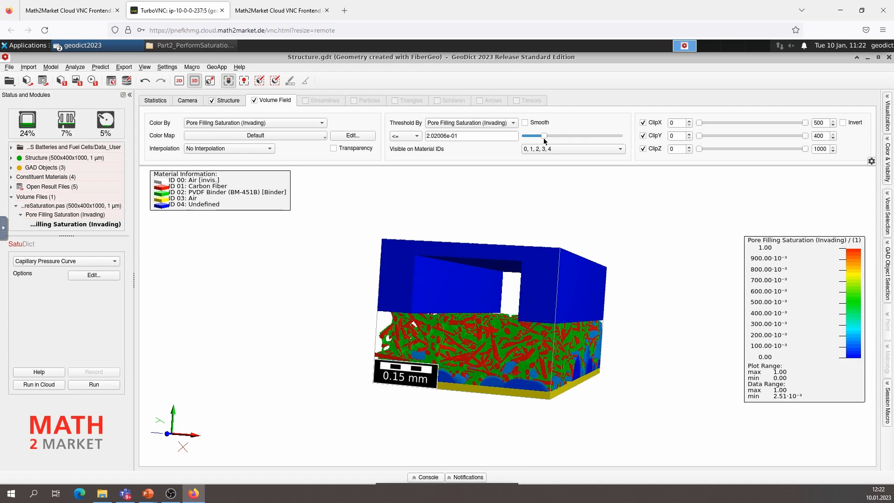
drag(468, 344, 362, 369)
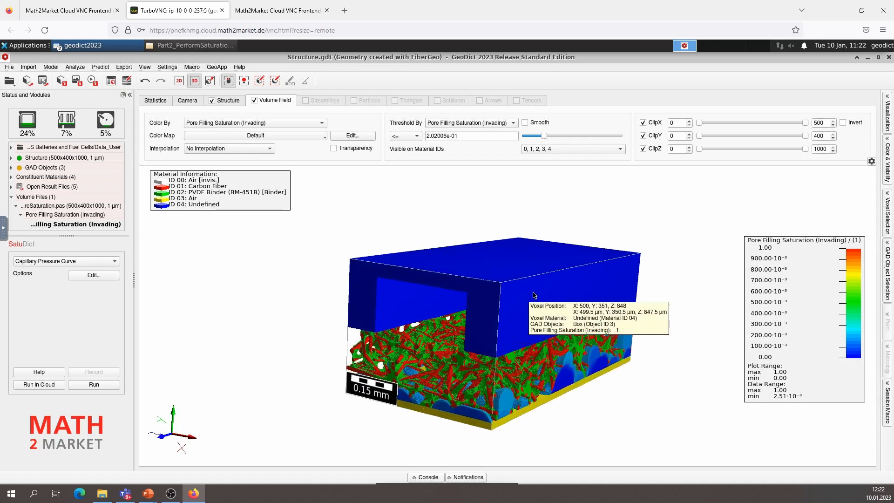
drag(518, 288, 481, 278)
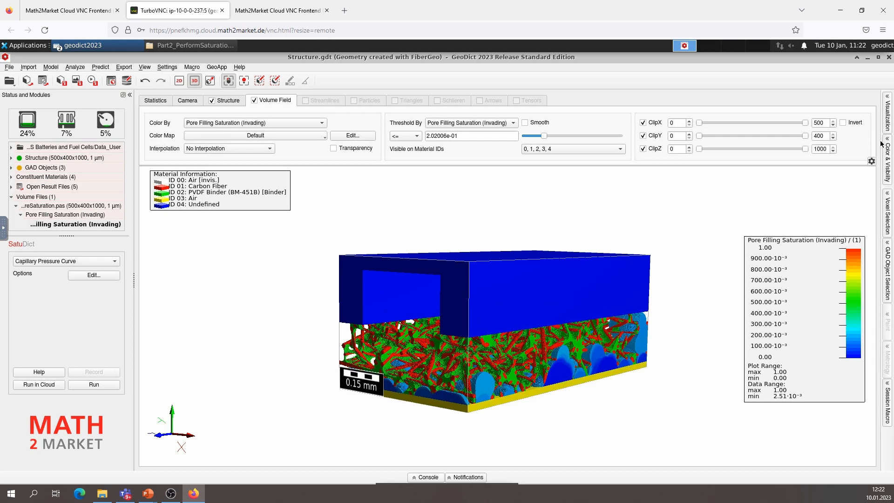
Recolor material ID 01 Carbon Fiber from red to a custom lighter gray in the color and visibility settings
click(889, 153)
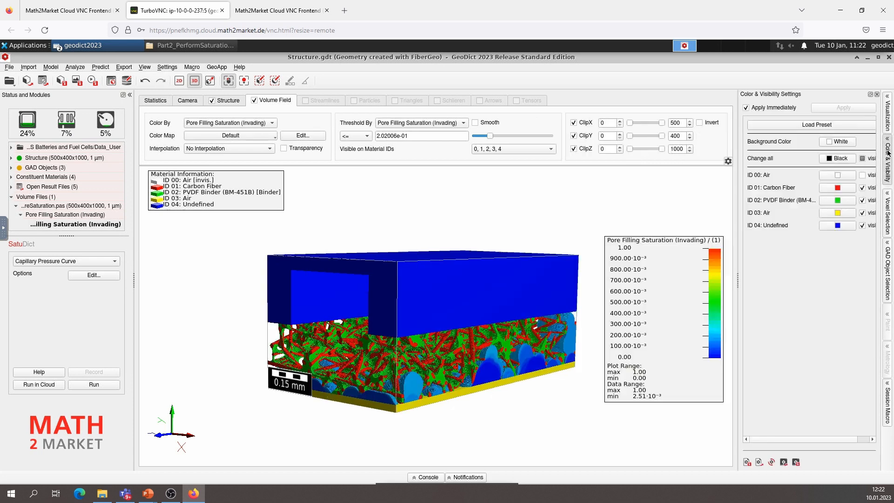
click(841, 193)
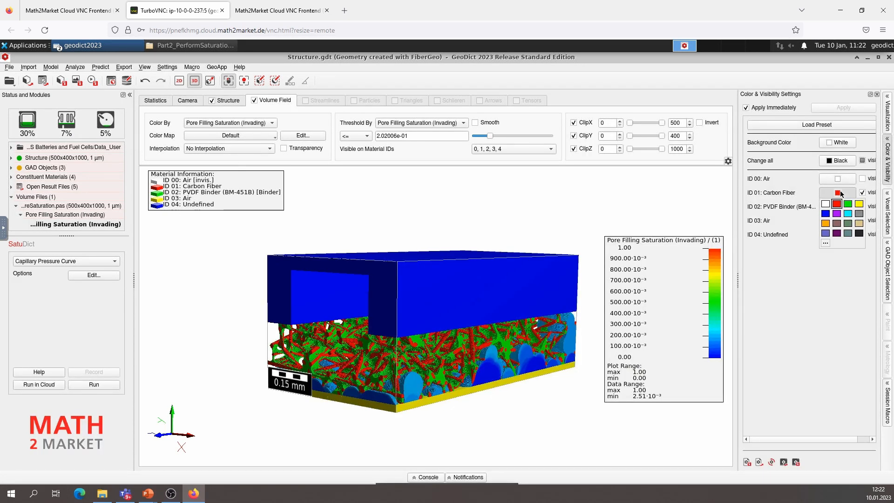
click(857, 217)
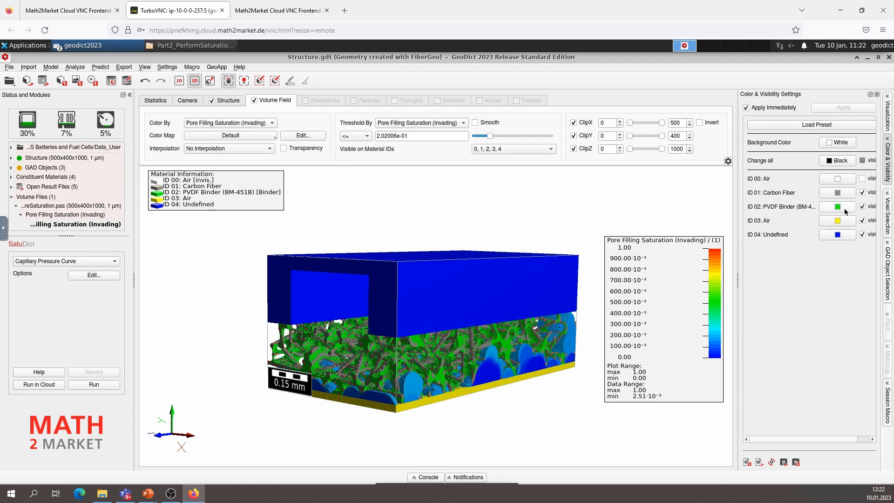
click(845, 198)
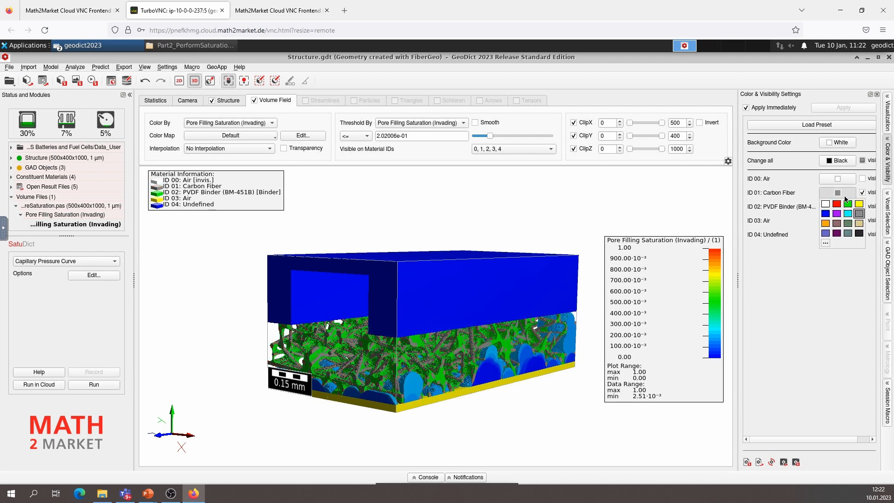
click(824, 242)
drag(882, 167, 882, 154)
click(867, 292)
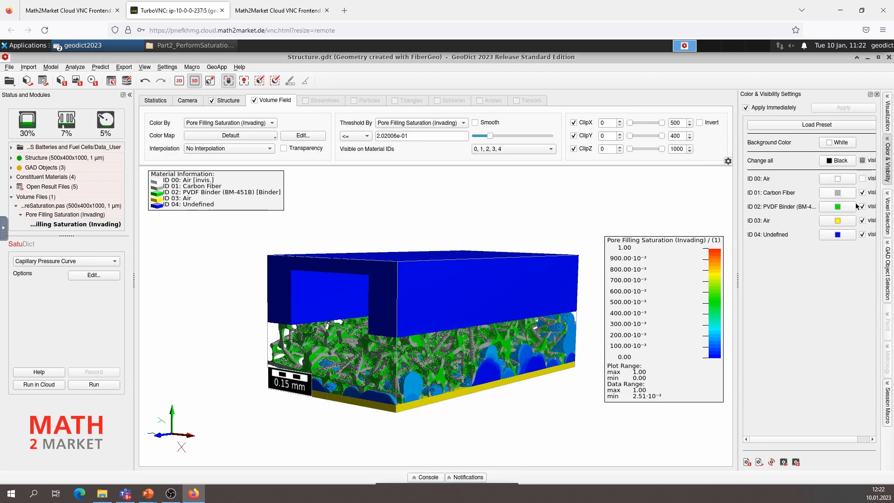
Recolor material ID 02 PVDF Binder gray and material ID 03 Air orange
click(845, 209)
click(855, 228)
click(839, 220)
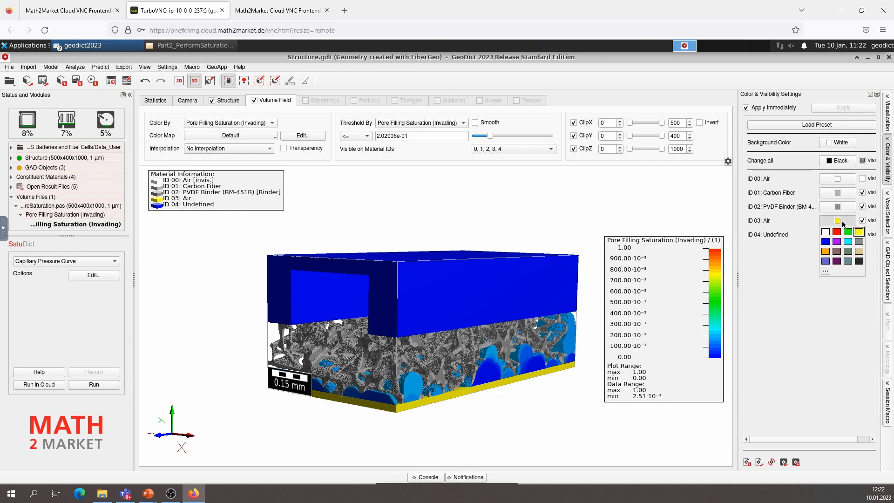
click(825, 252)
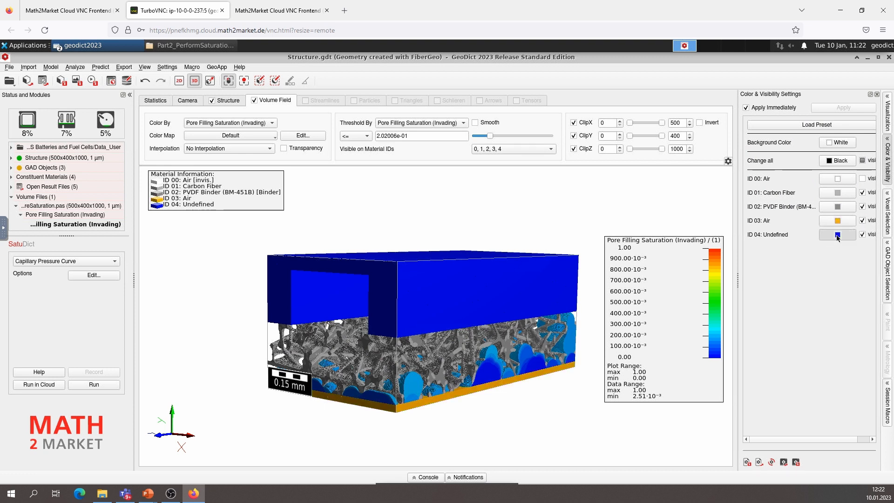
Recolor material ID 04 Undefined to a custom dark gray
click(838, 234)
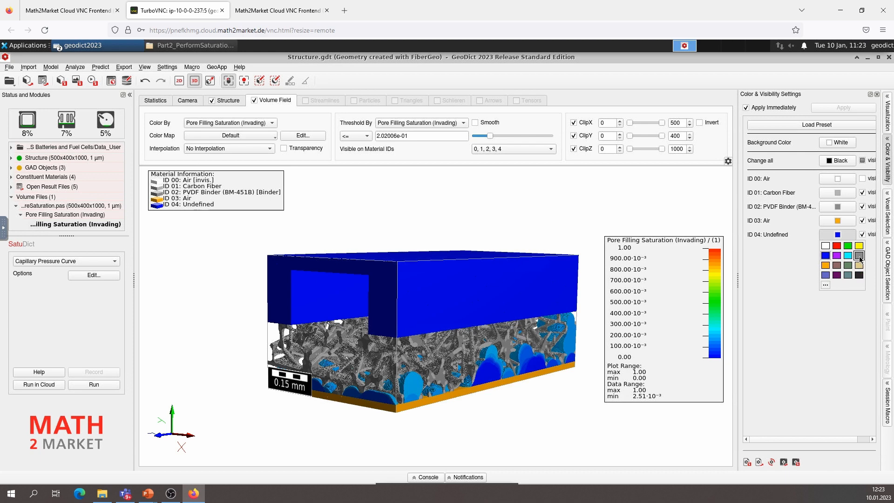
click(859, 255)
click(850, 236)
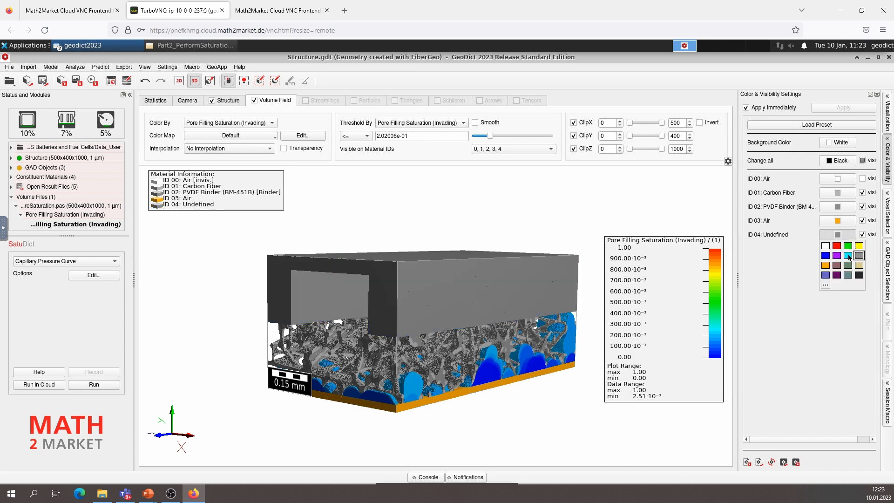
click(826, 285)
drag(883, 215, 884, 225)
click(865, 335)
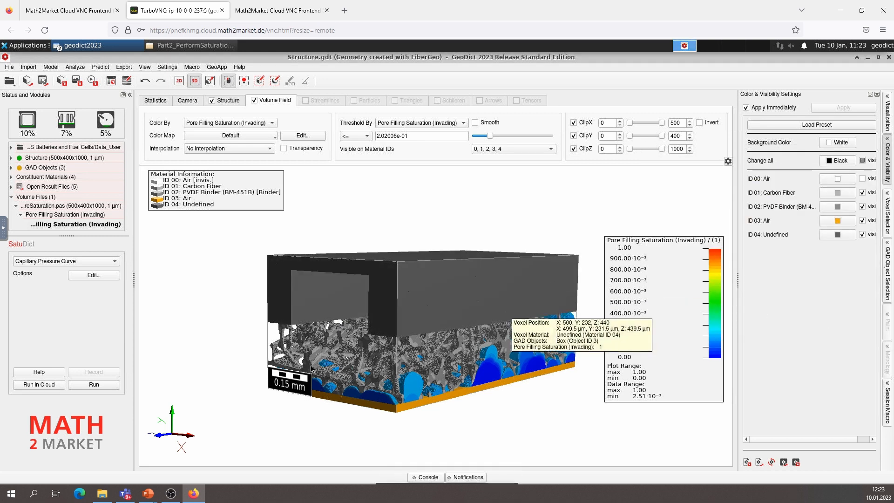
View the flow channel from the front and raise the pore filling saturation threshold to about 0.232
drag(558, 307, 417, 344)
scroll(424, 361, down, 3)
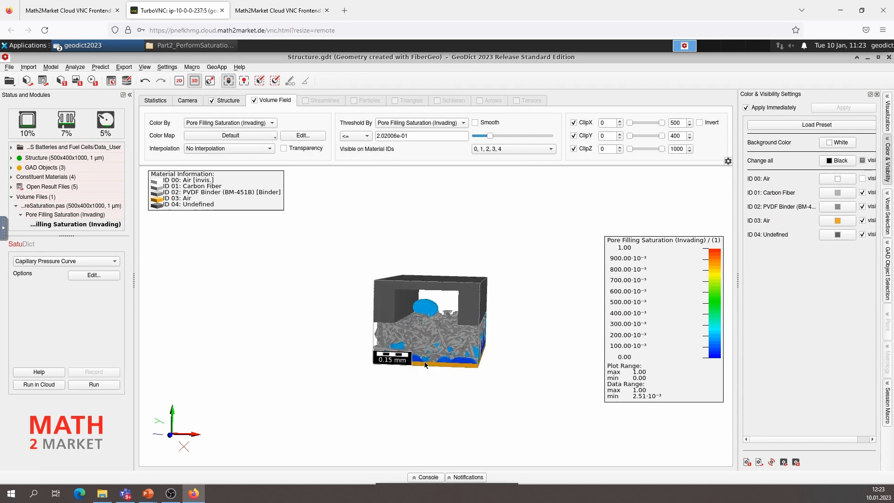
scroll(423, 362, up, 5)
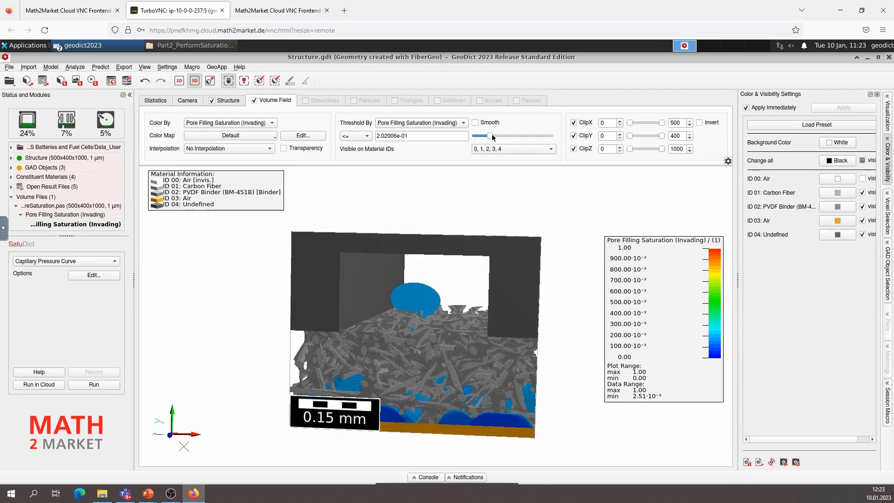
mouse_move(489, 135)
mouse_down()
mouse_move(500, 135)
mouse_move(487, 142)
mouse_up()
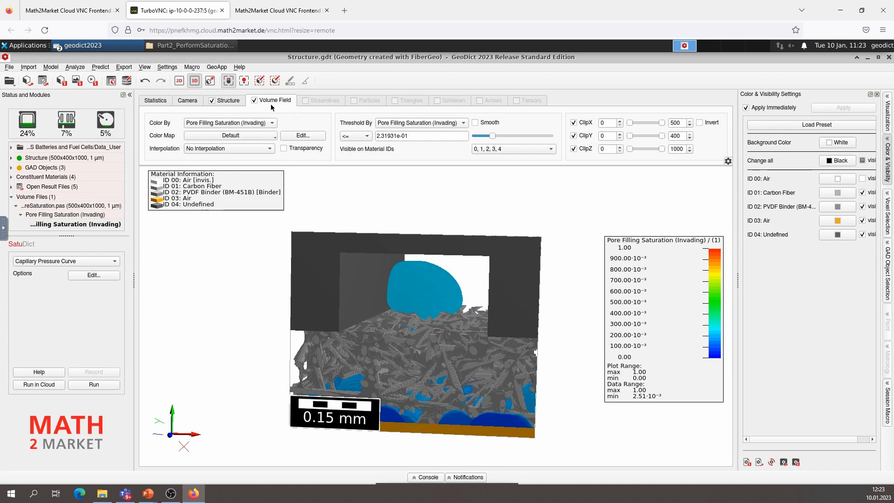
Clip the structure along Z at 687, leaving the saturation volume field unclipped, and view the cut at an angle
click(230, 100)
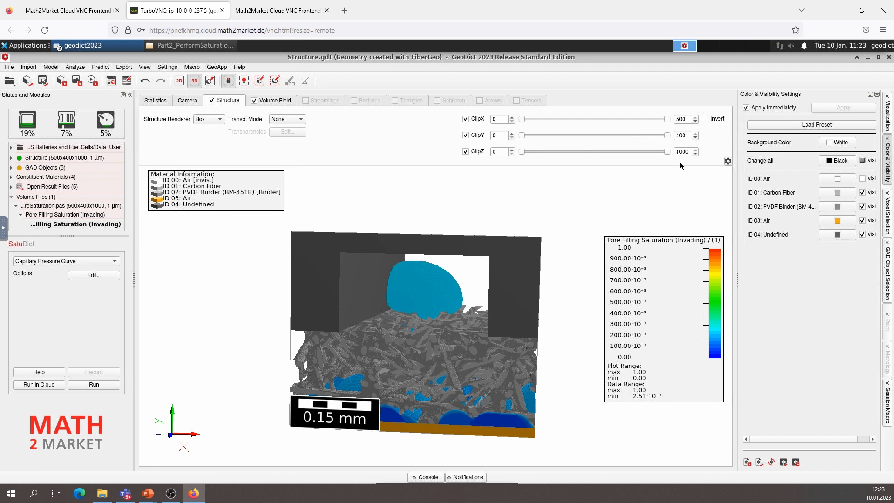
drag(668, 150, 621, 152)
drag(473, 256, 281, 298)
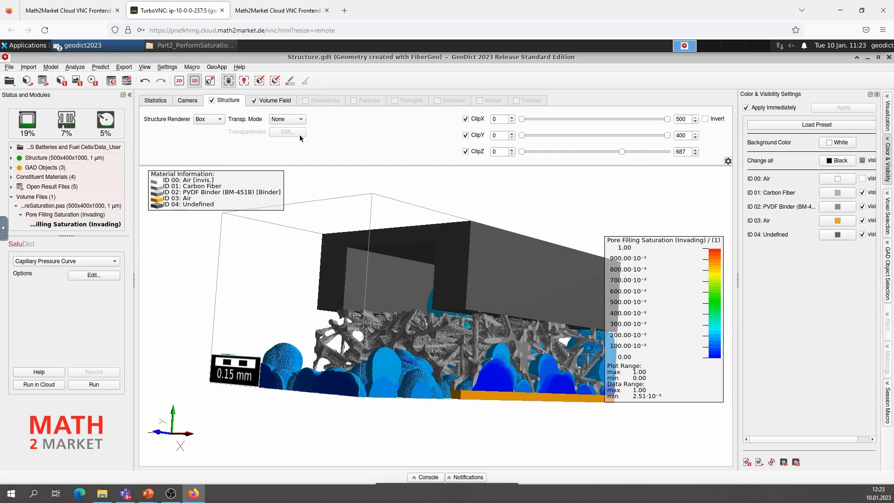
Raise the volume field's invading pore filling saturation threshold to about 0.392 and view the fluid in the channel
click(280, 99)
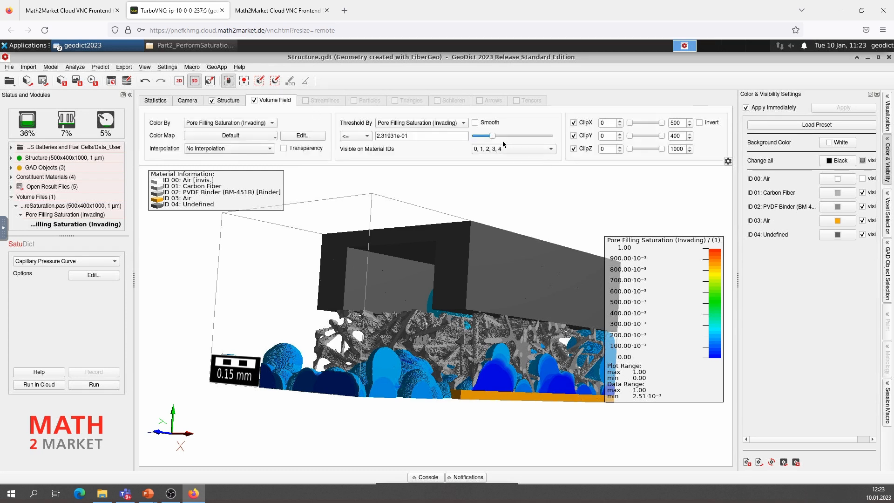
drag(499, 136, 506, 138)
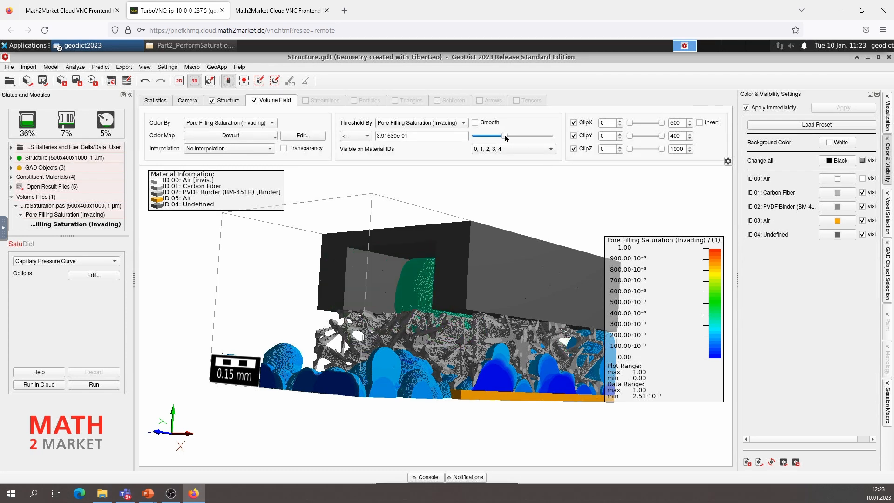
drag(369, 314, 487, 344)
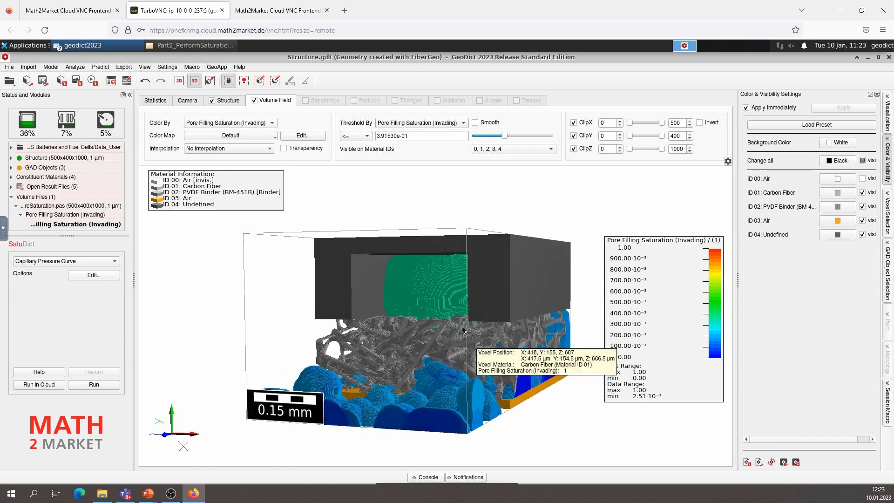
Set the structure renderer to Smooth and orient the clipped model for an image
click(222, 104)
click(215, 122)
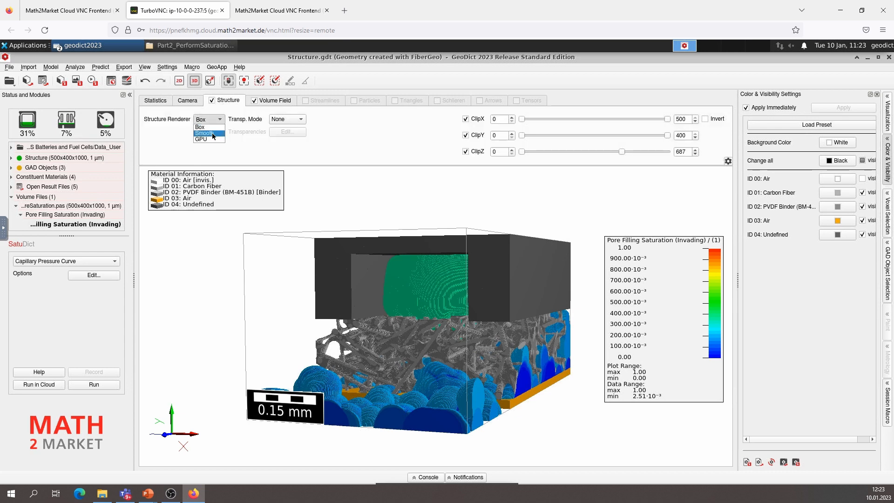
click(204, 133)
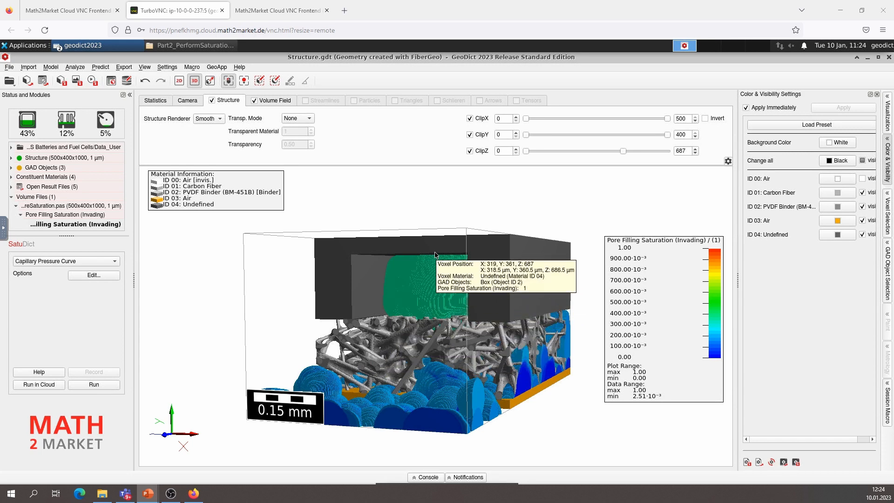
drag(428, 316, 341, 253)
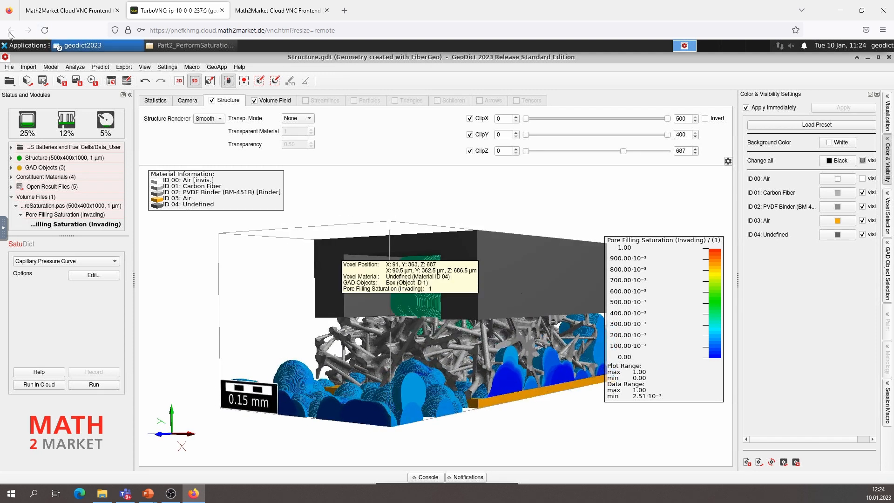
Start saving the current view as an image with the 1024 x 1024 resolution preset
click(9, 67)
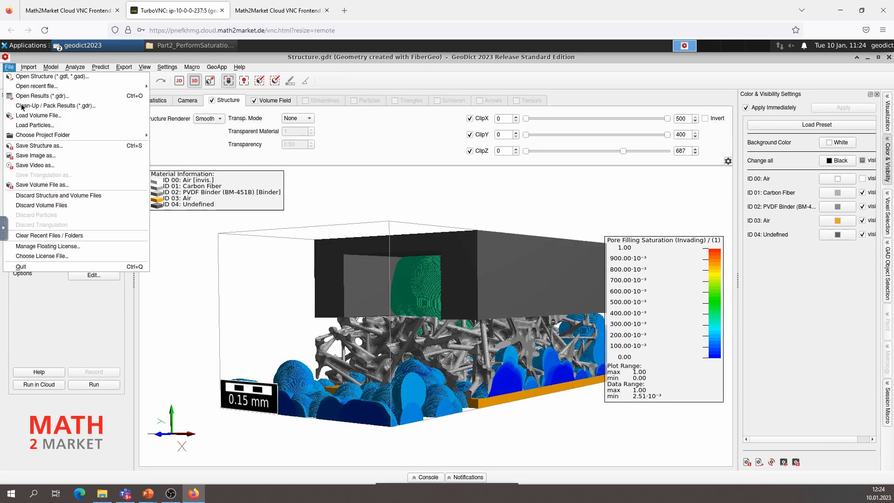
click(40, 157)
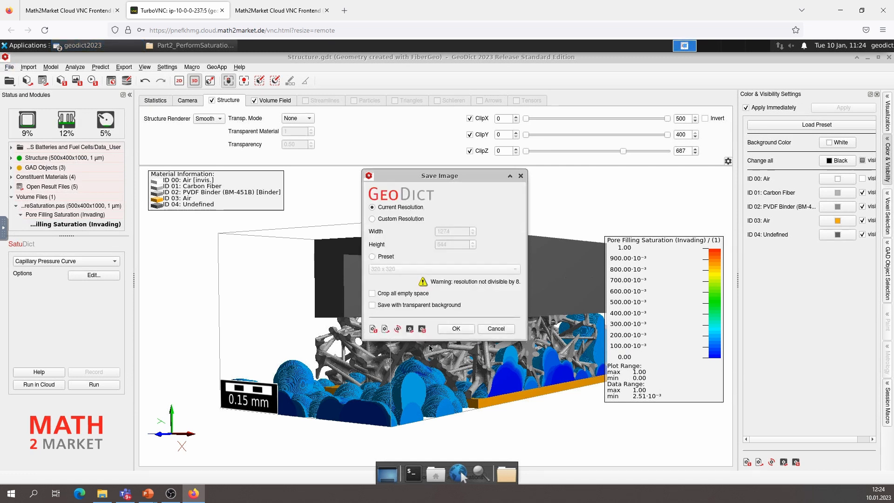
click(378, 220)
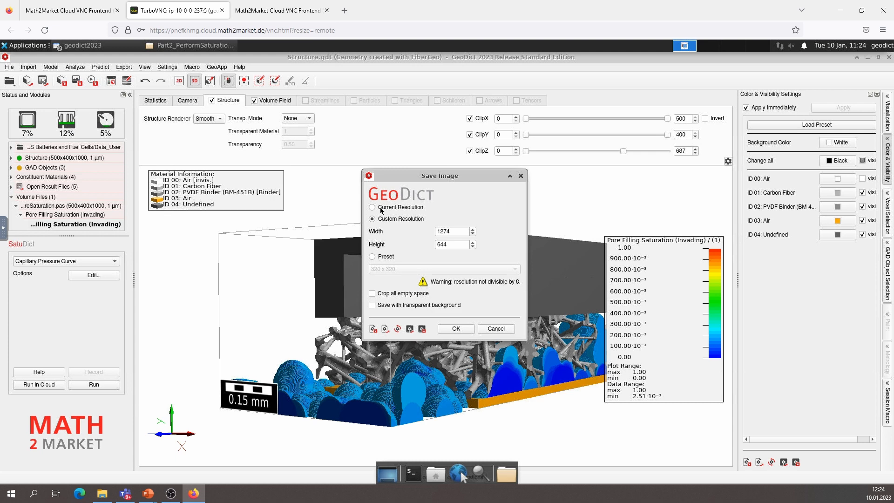
click(372, 257)
click(393, 269)
click(394, 296)
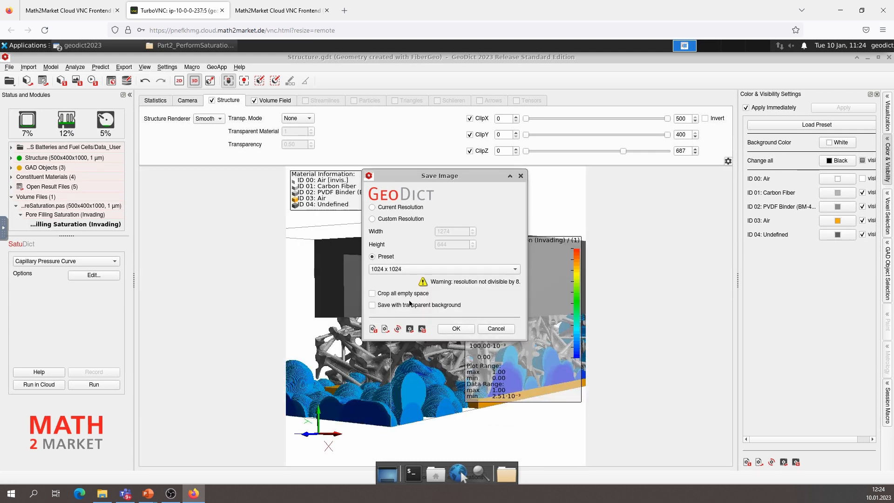
Accept the image settings and save the view as a PNG file named Saturati in the Data_User folder
click(458, 329)
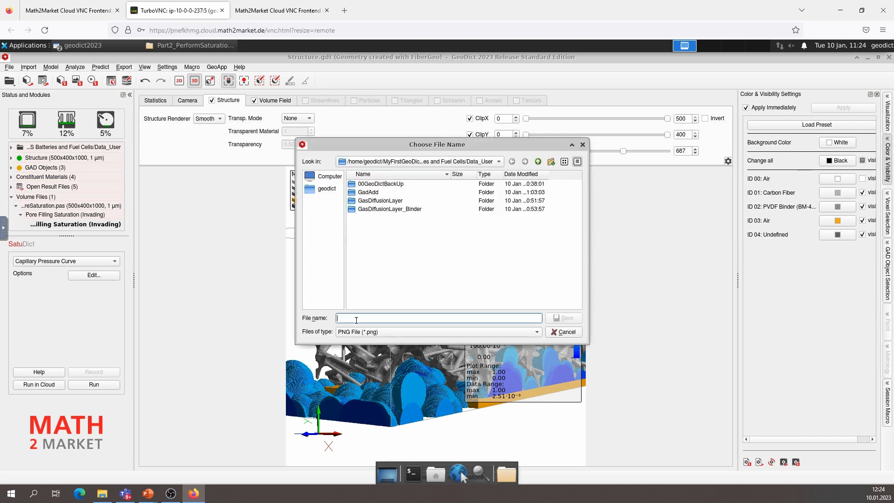
text(Saturation_Structure)
click(569, 318)
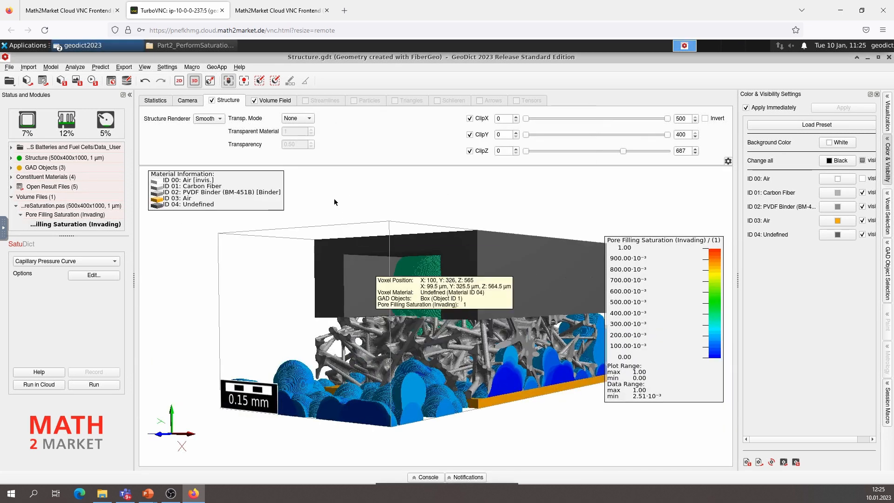
Open the session macro and add the GeoDict:SetViewStatus command to the custom macro
click(192, 68)
click(208, 105)
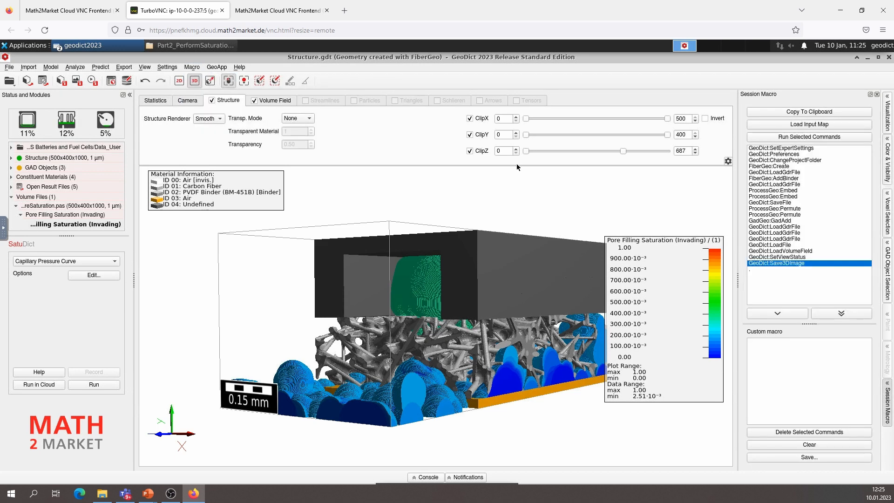
click(777, 257)
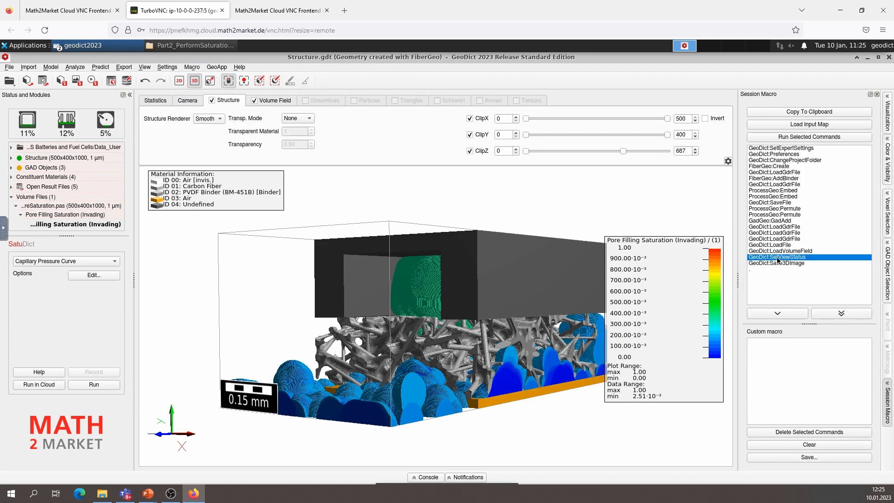
double_click(777, 259)
Save the custom macro as a GeoDict Python macro named Setings_Sa in the Data_User folder
click(798, 458)
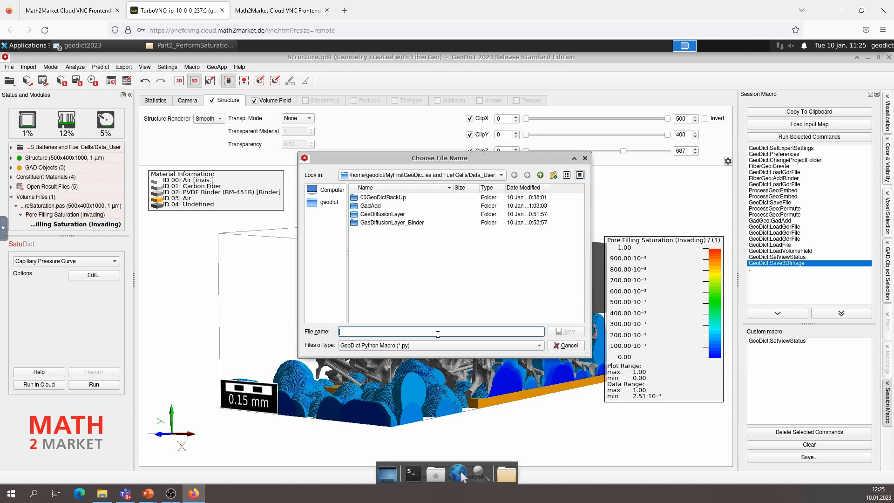
text(Setings_S)
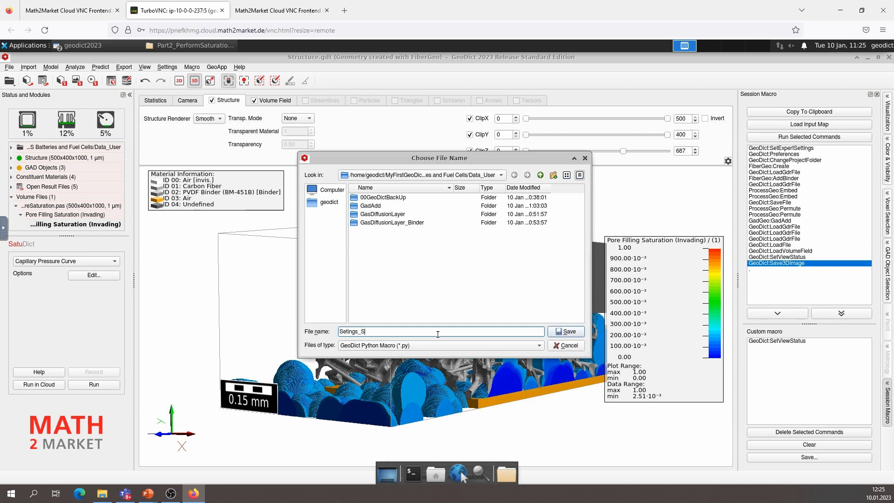
text(atuDictVisualization)
click(565, 333)
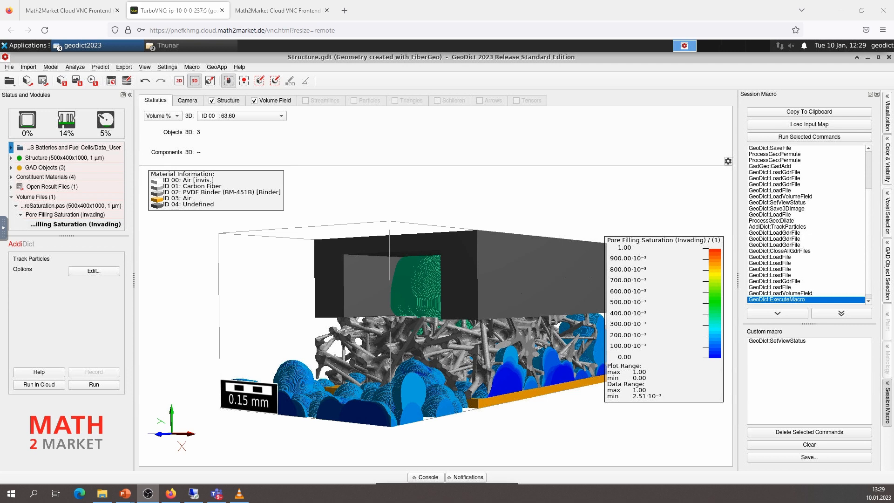
Lower the volume field's invading pore filling saturation threshold to about 0.222 and orient the model toward the droplet in the channel
click(273, 101)
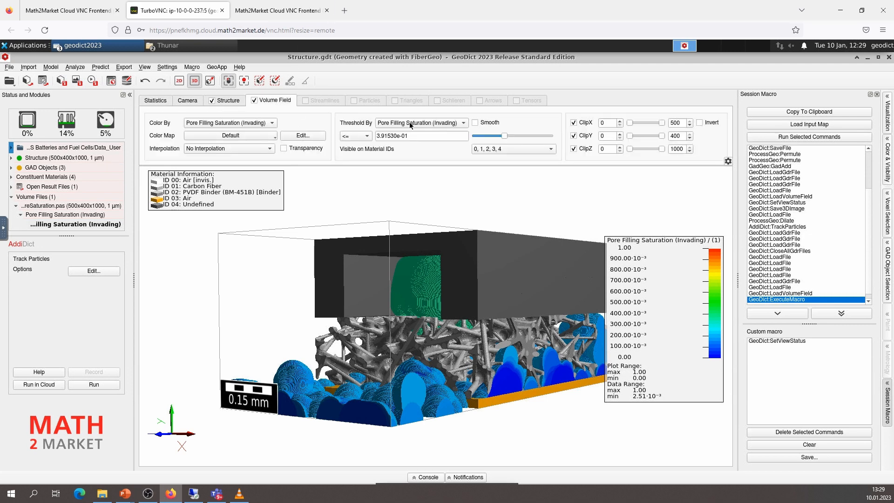
drag(506, 136, 491, 137)
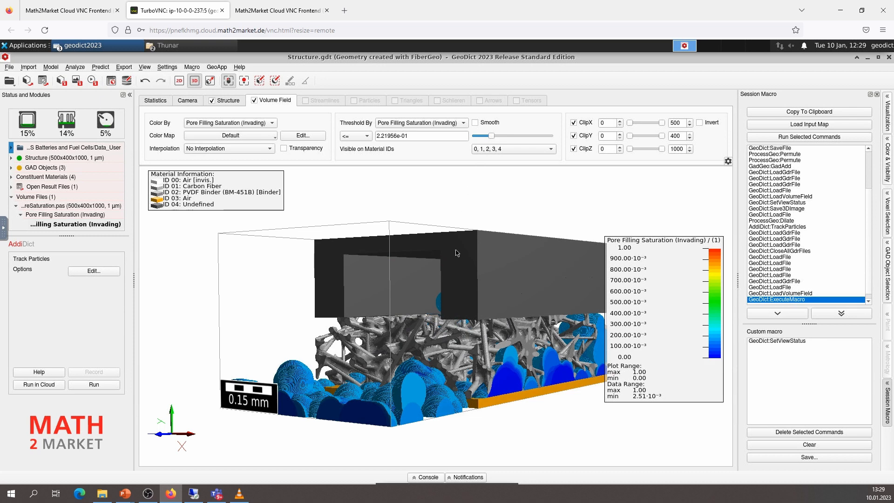
drag(416, 358, 484, 370)
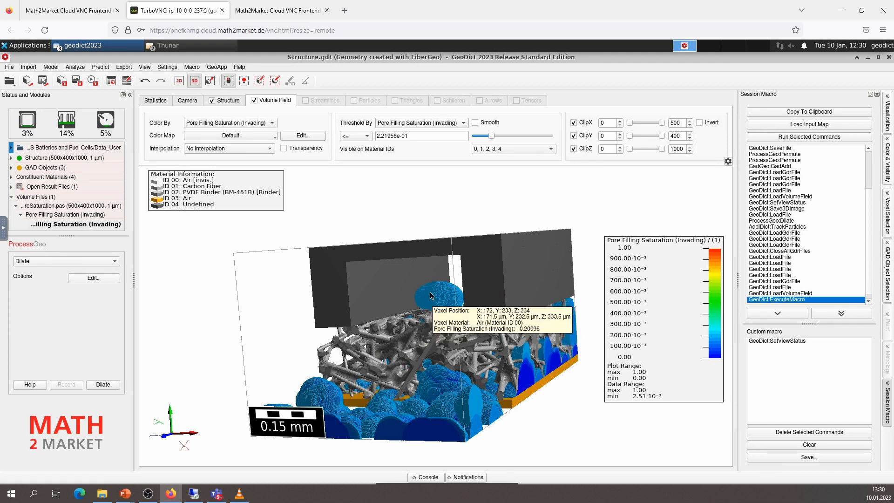
click(168, 46)
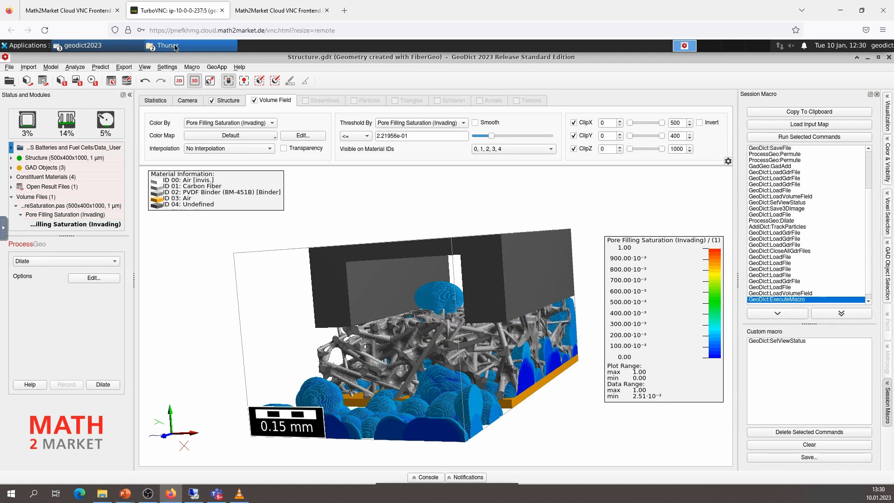
click(266, 223)
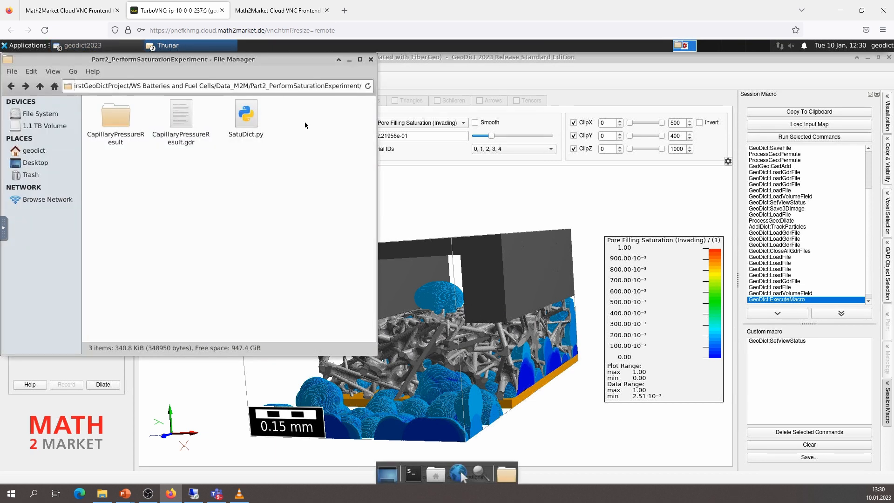
click(349, 60)
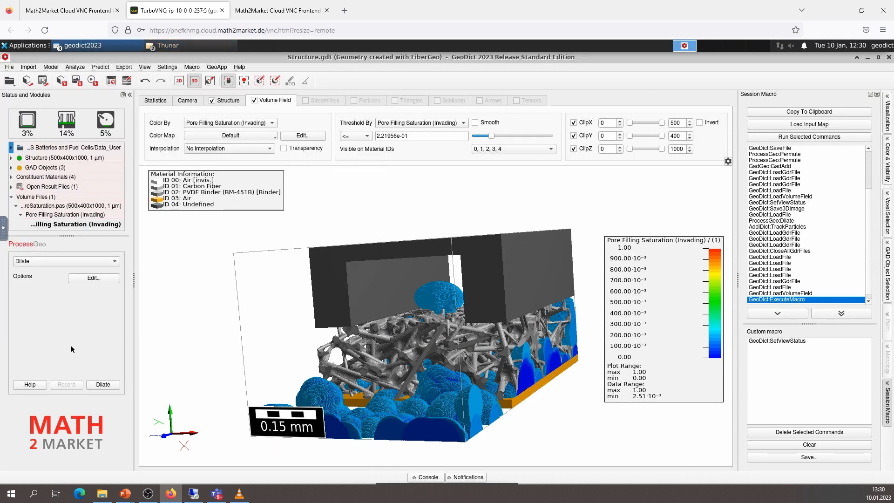
Load the Step_000032.gdt structure from the capillary pressure result's data visualization in the Result Viewer
click(99, 47)
click(95, 58)
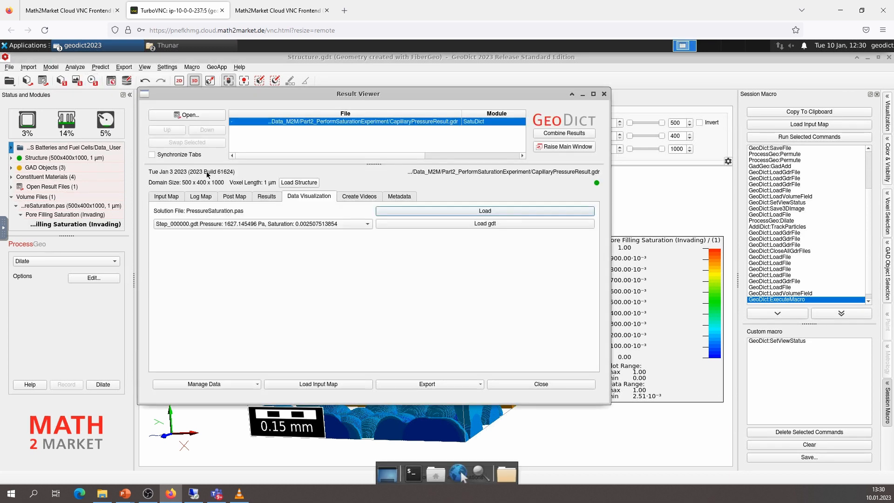
click(225, 224)
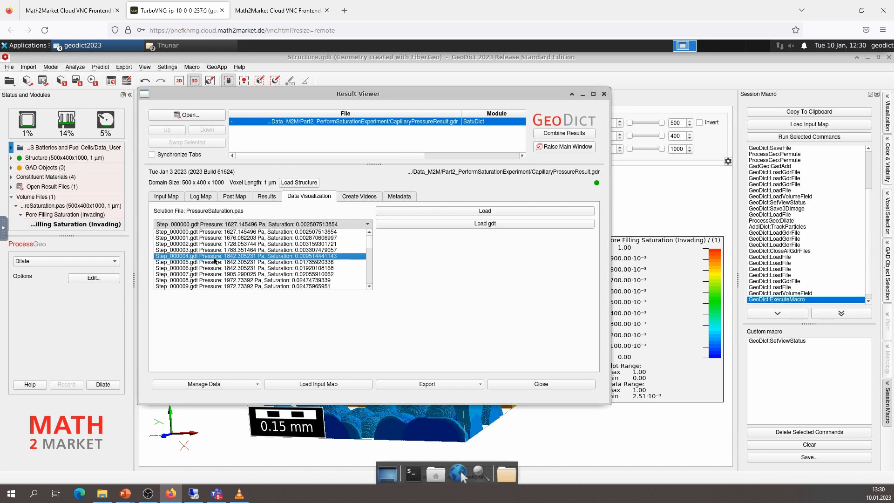
scroll(214, 261, down, 3)
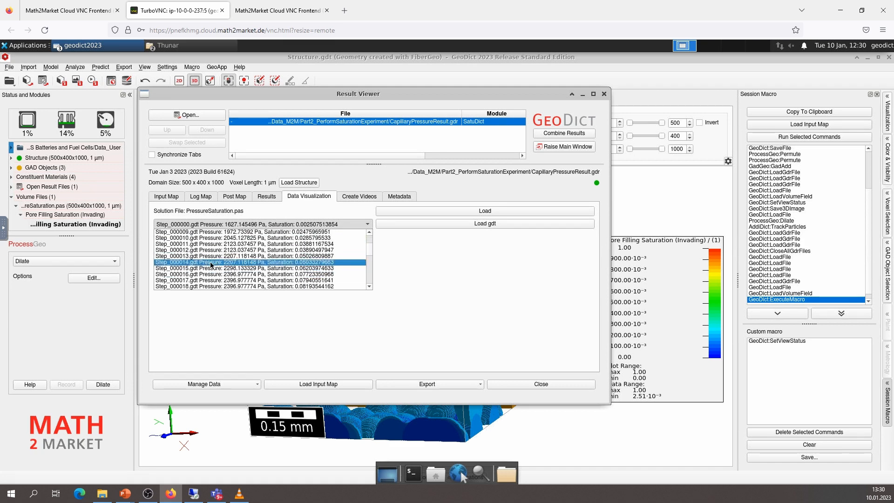
scroll(208, 266, down, 5)
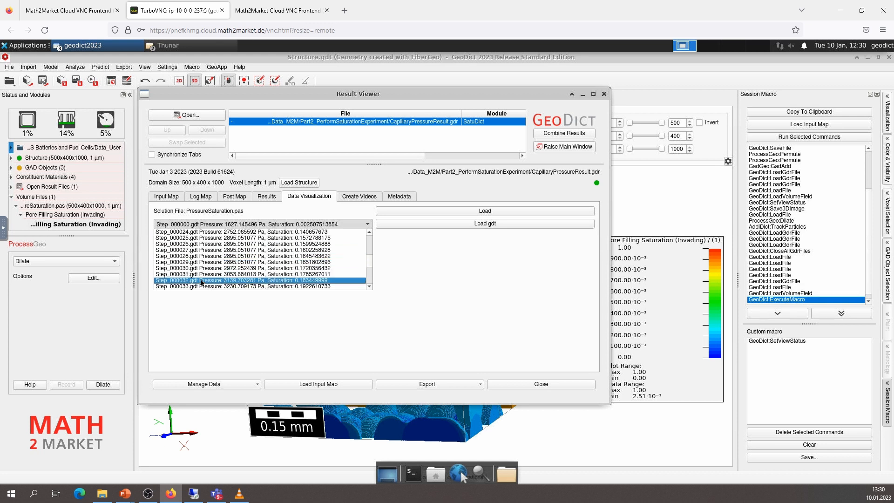
click(202, 280)
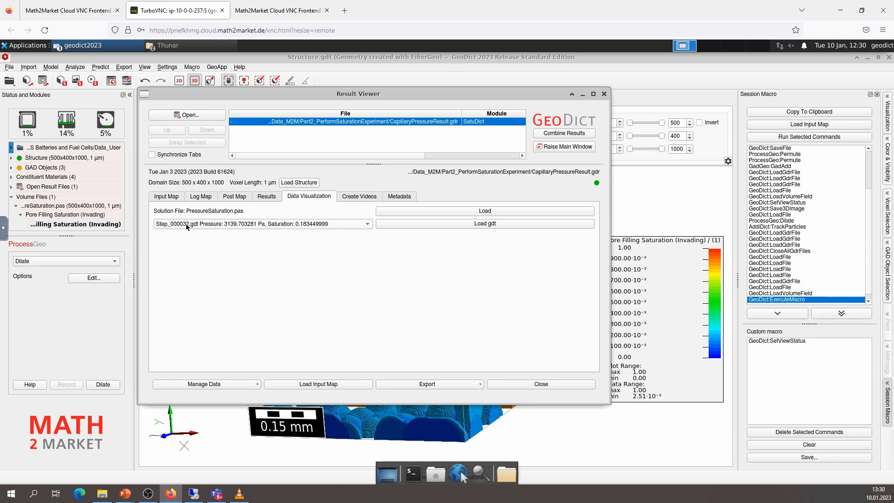
click(459, 223)
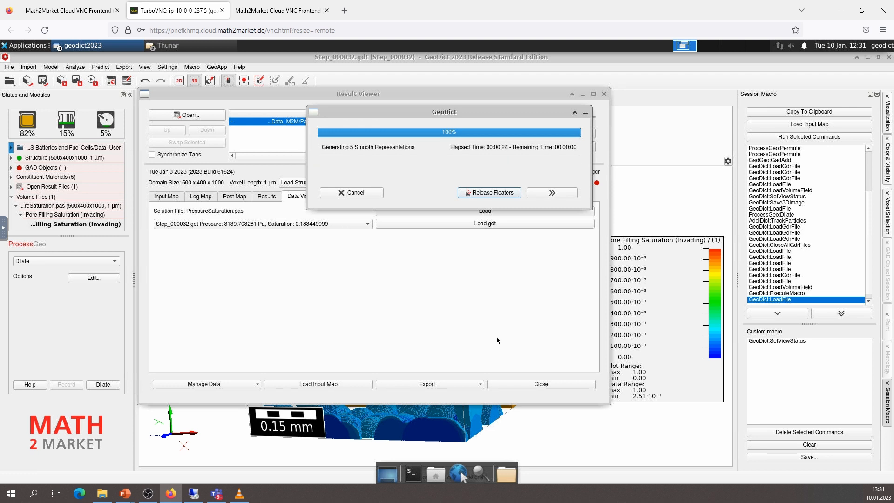
Close the session macro list and hide the volume field to view the loaded Step_000032 structure alone
click(531, 431)
drag(395, 269, 405, 306)
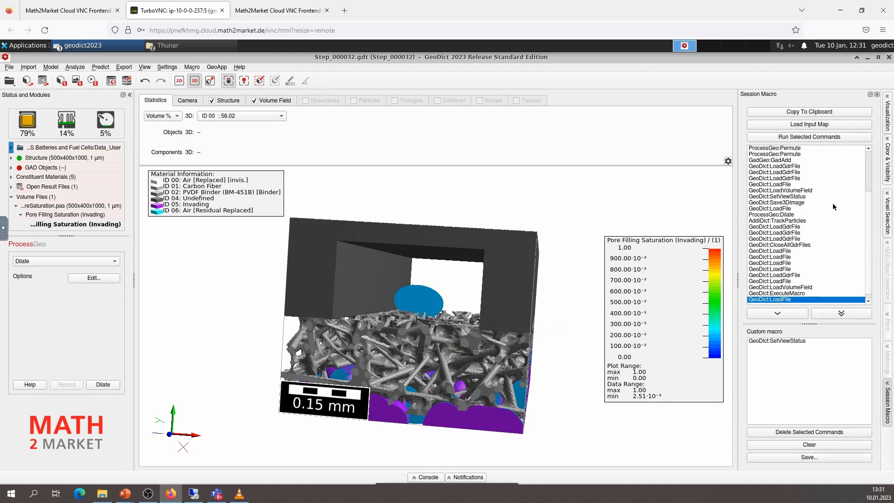
click(877, 94)
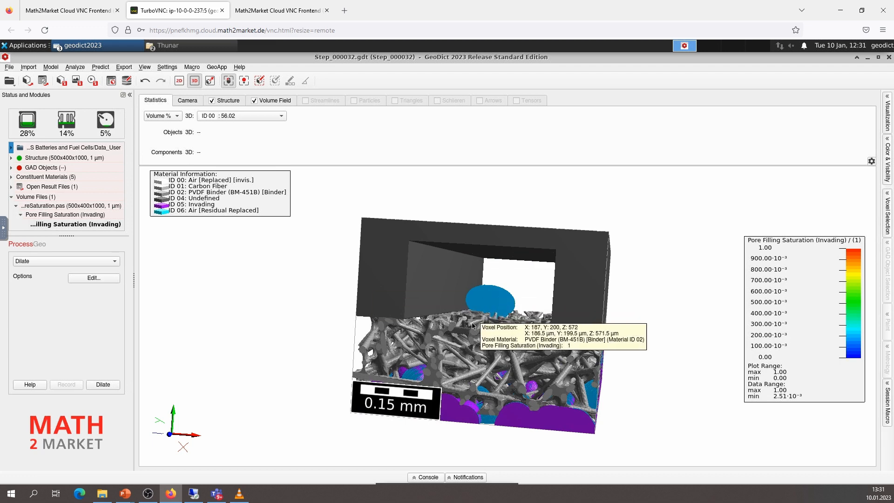
drag(457, 347, 444, 342)
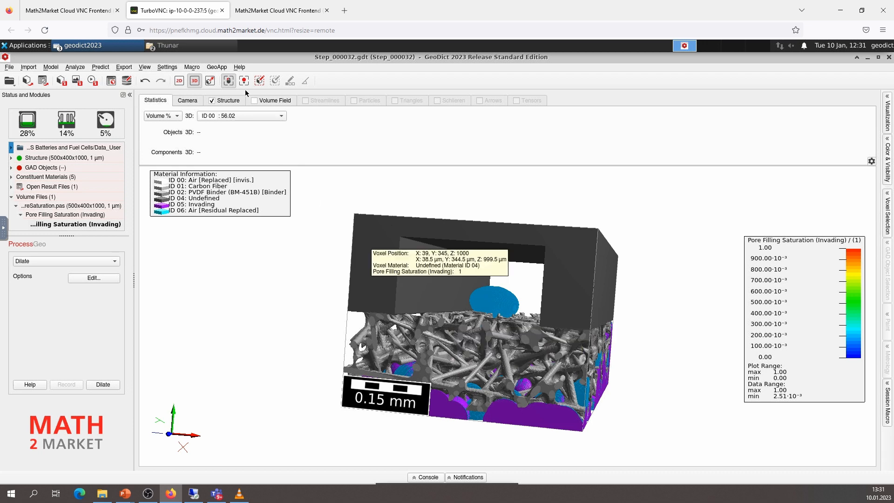
drag(457, 316, 478, 260)
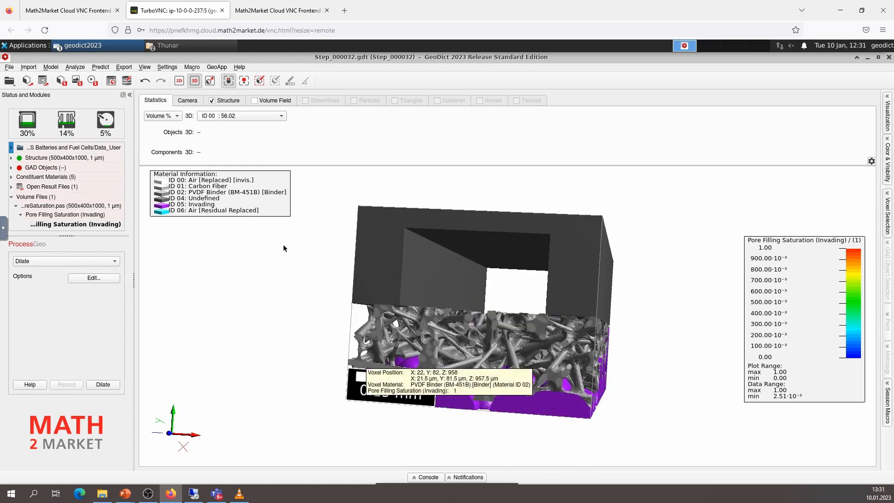
Return to the Result Viewer and select Step_000035.gdt as the saturation step for data visualization
click(113, 49)
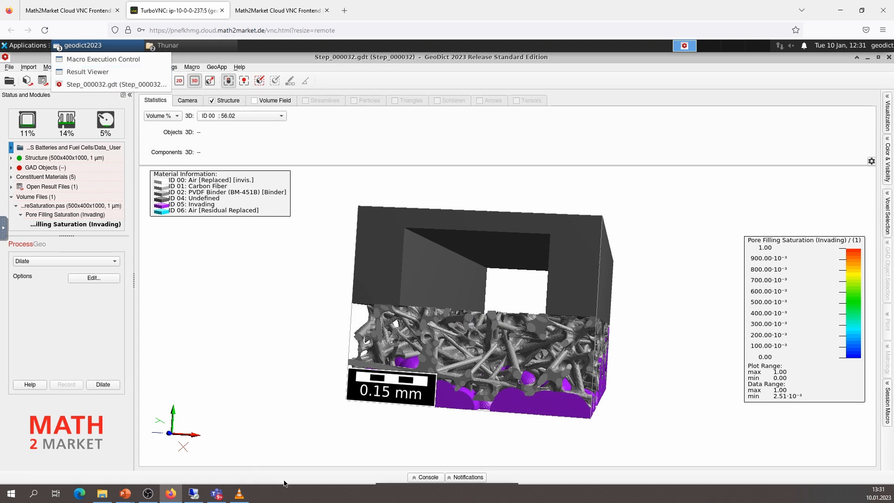
click(78, 73)
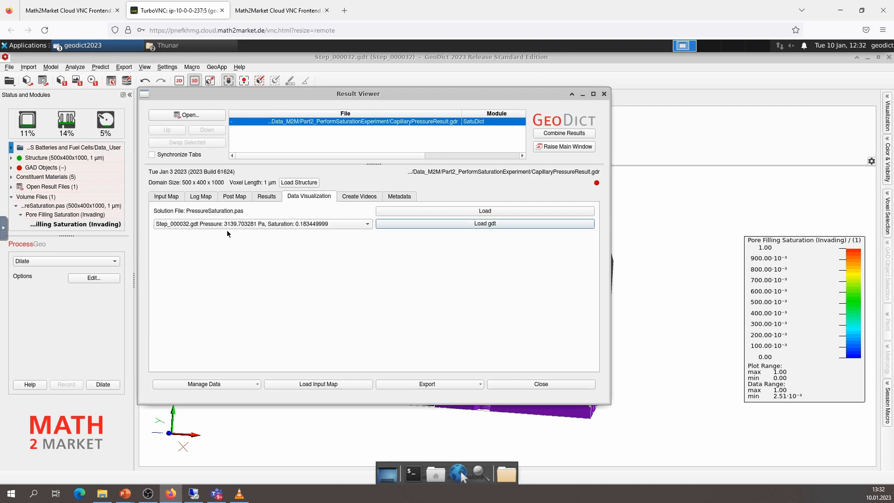
click(189, 225)
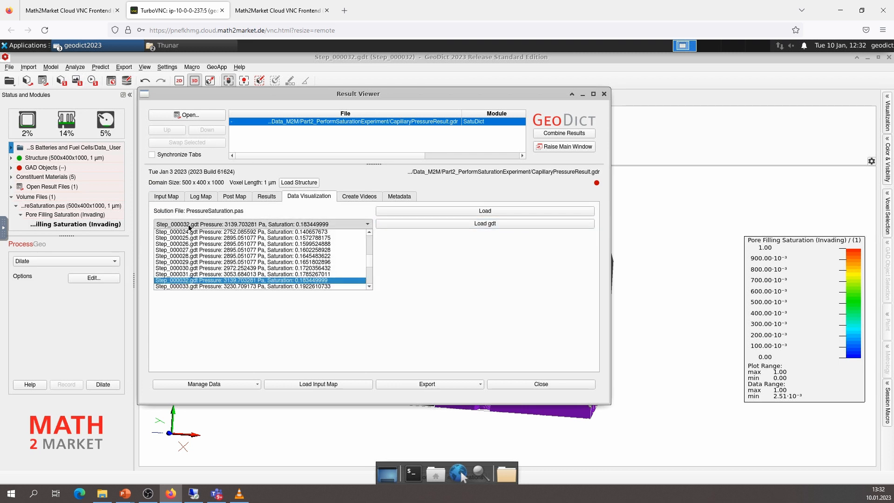
scroll(184, 250, down, 5)
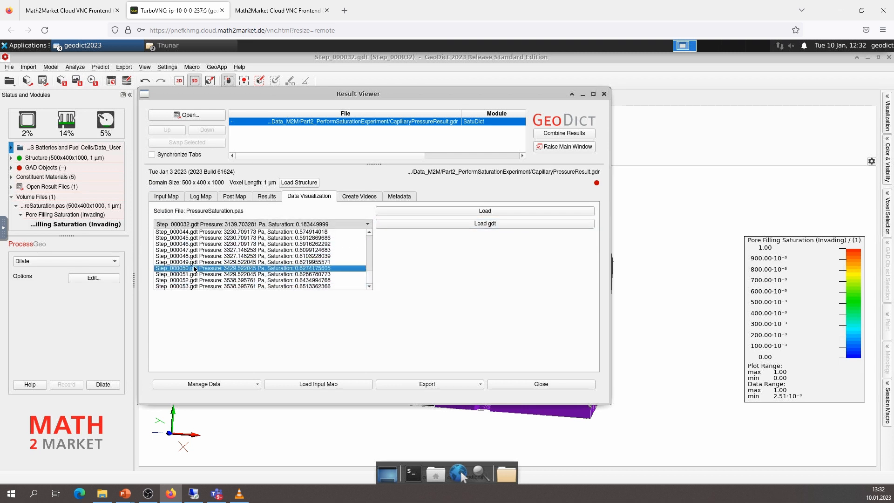
scroll(191, 270, up, 3)
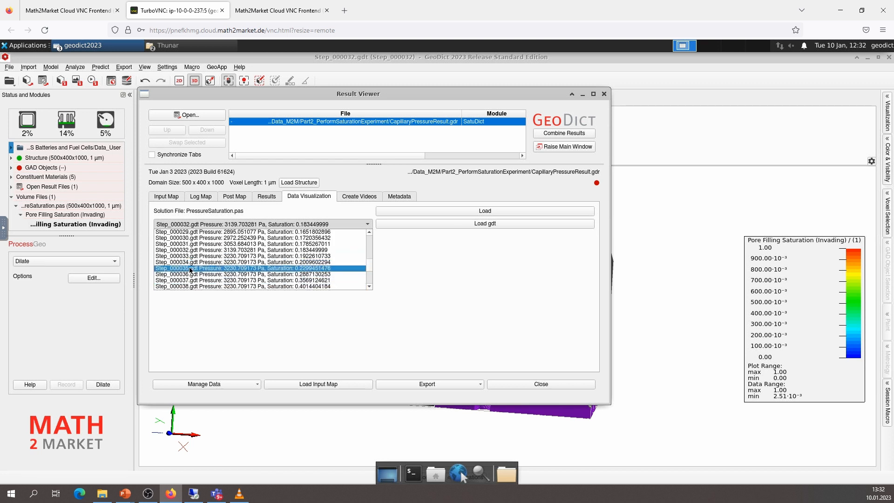
click(190, 269)
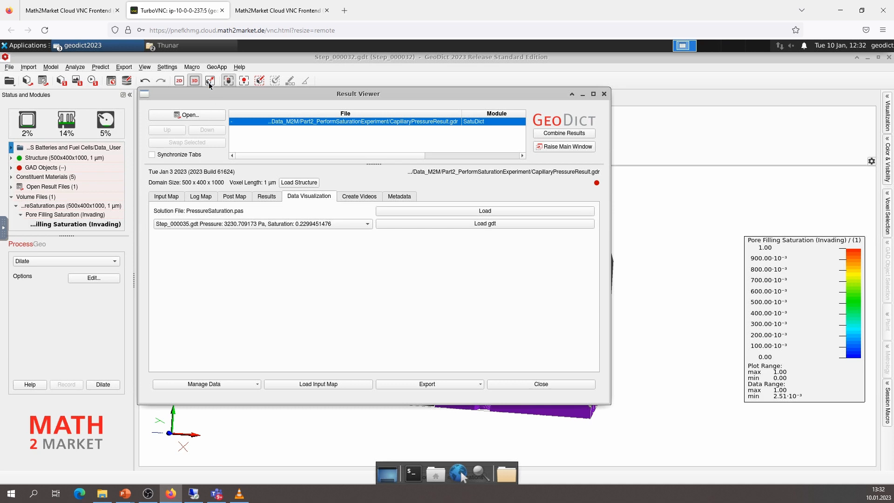
Move the Result Viewer aside and set the structure renderer to Box
drag(204, 114, 194, 197)
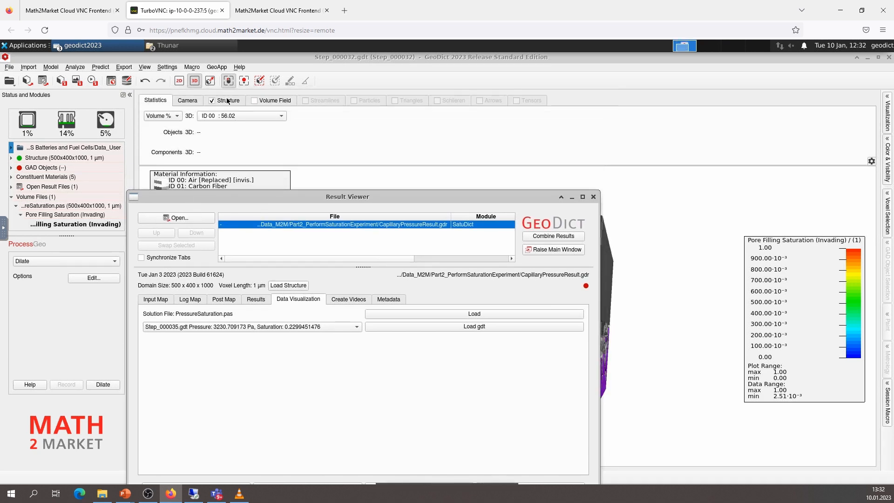
click(228, 101)
click(208, 119)
click(210, 130)
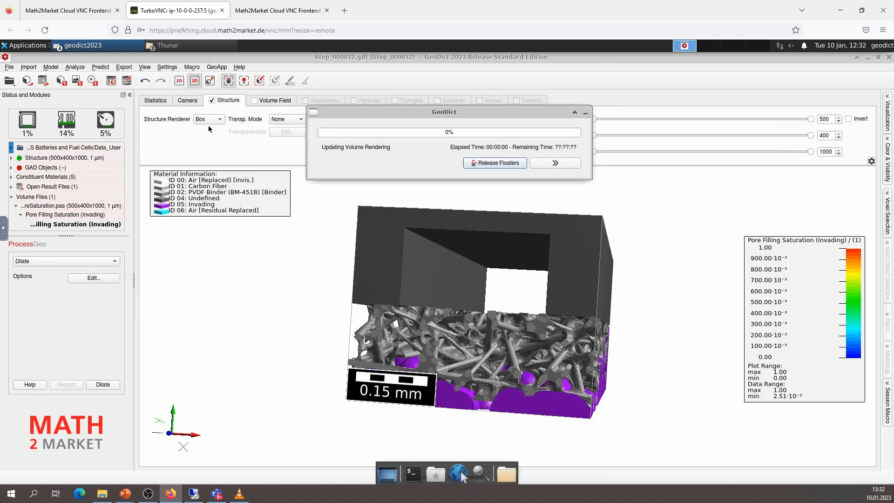
Load the selected Step_000035.gdt structure from the Result Viewer and orient the model to inspect the invading phase in the channel
click(77, 46)
click(85, 72)
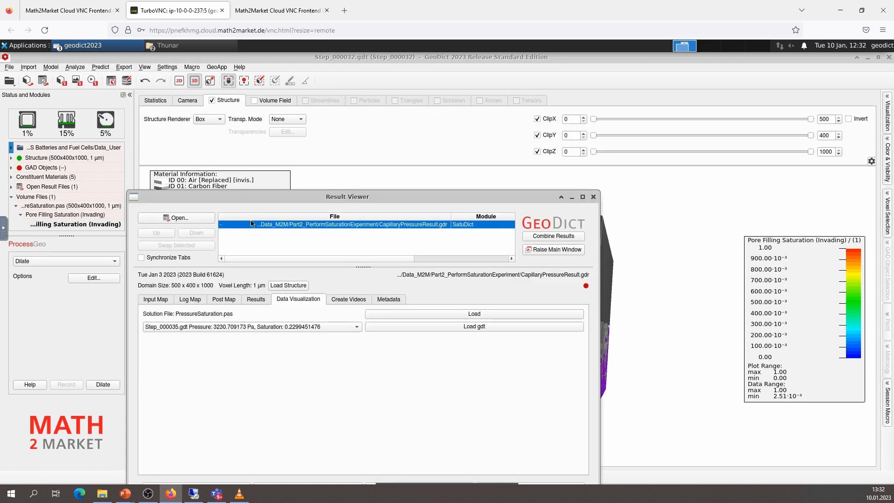
click(459, 327)
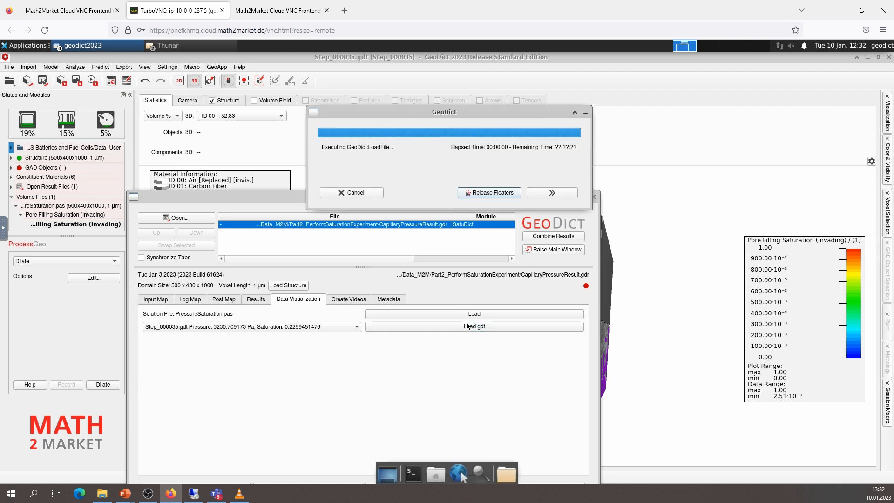
click(629, 259)
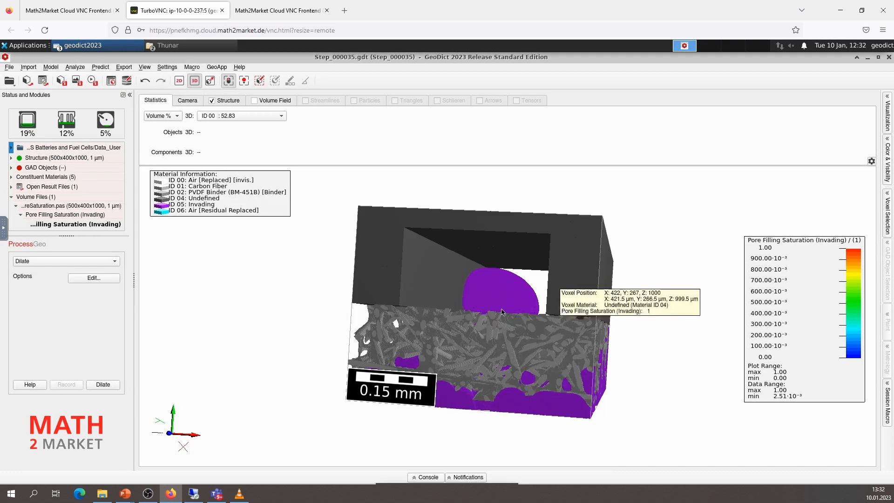
drag(483, 326, 487, 275)
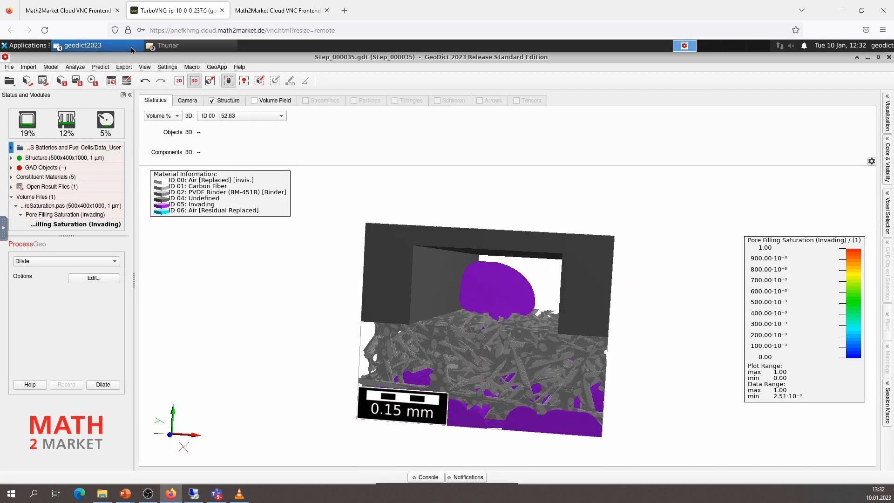
Load the Step_000033.gdt structure from the Result Viewer and orient the model to inspect the invading phase
click(83, 45)
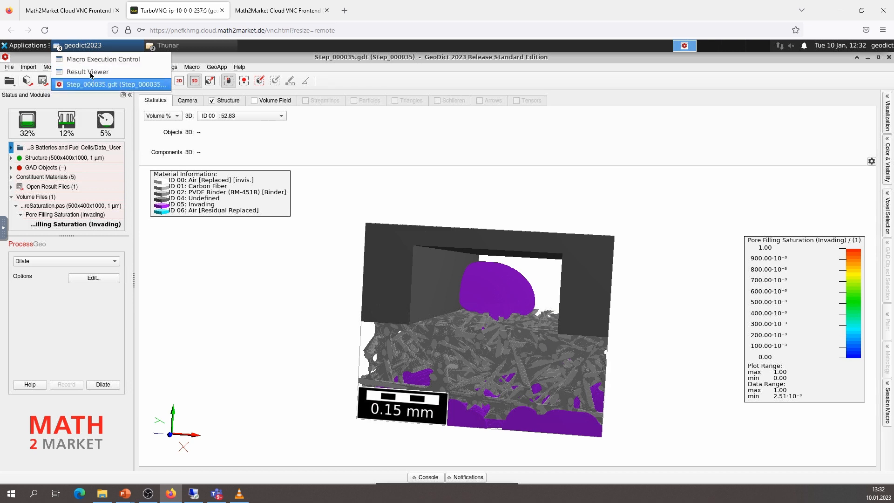
click(90, 72)
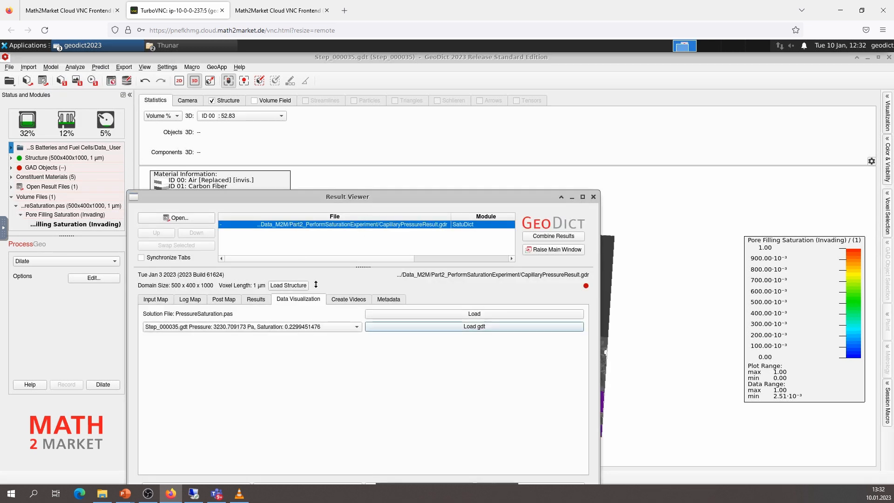
click(247, 327)
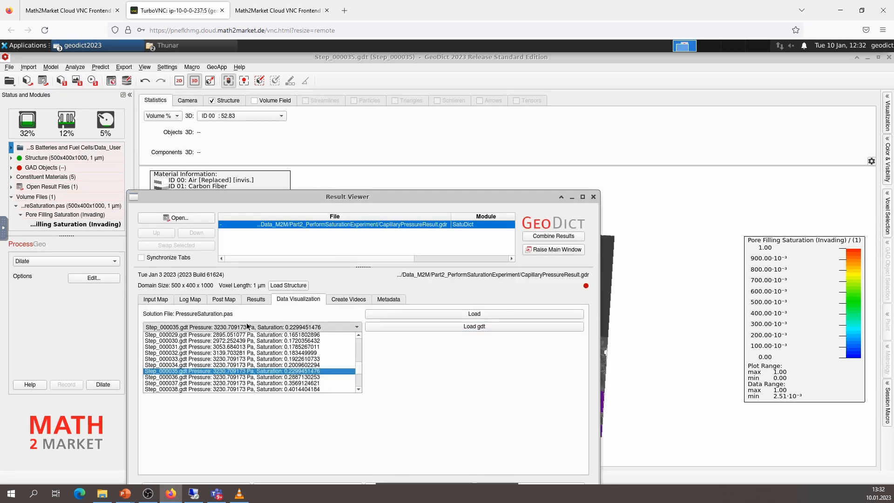
click(219, 359)
click(453, 326)
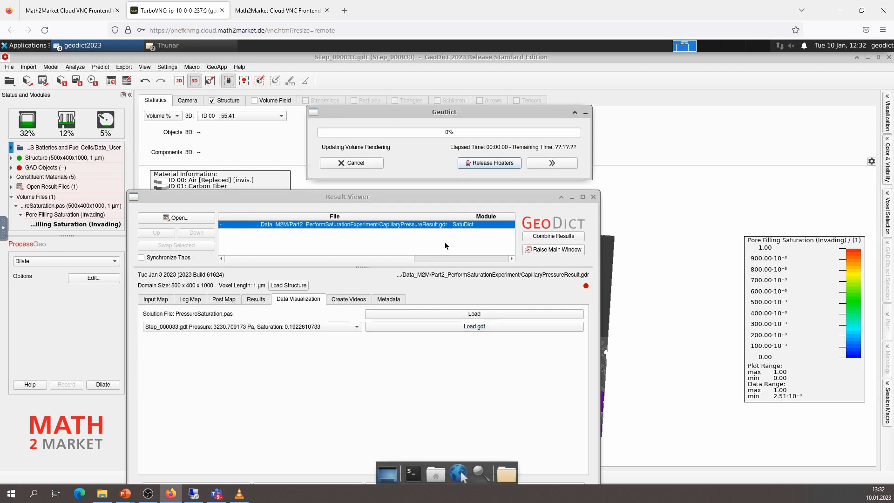
click(651, 196)
drag(506, 318, 508, 343)
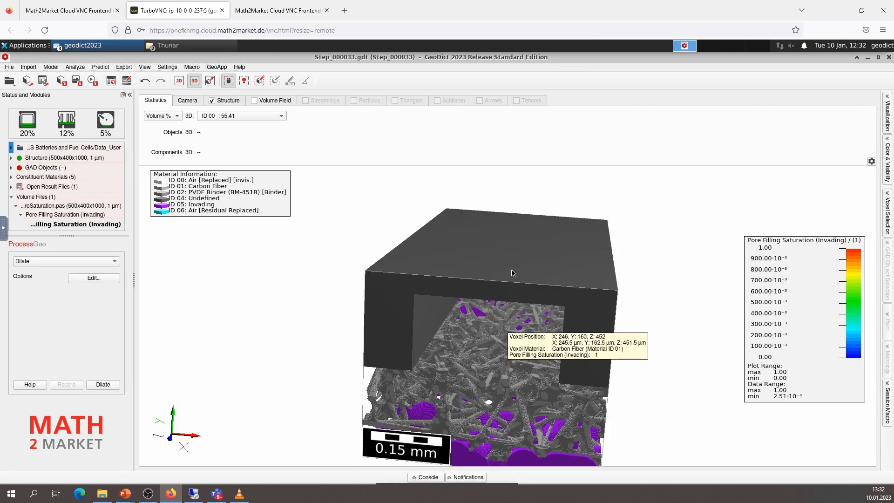
drag(512, 272, 501, 266)
Load the Step_000034.gdt structure from the Result Viewer and orient the model to show the droplet in the channel
click(79, 48)
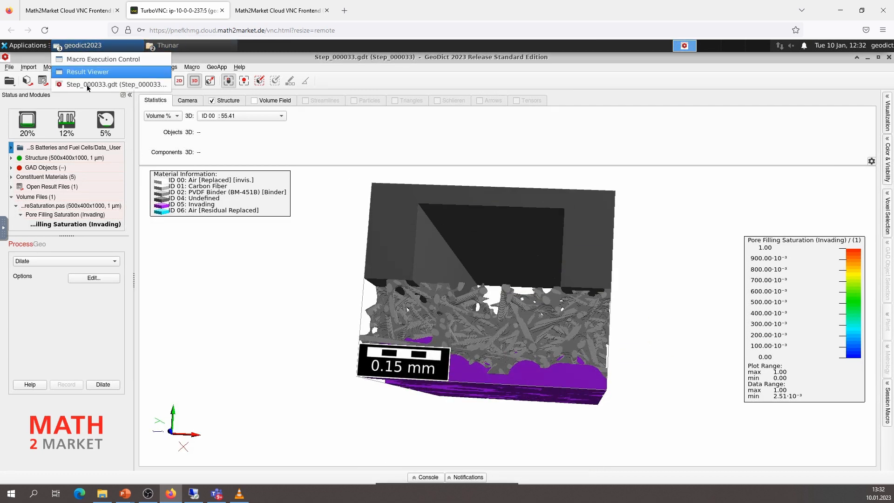
click(90, 72)
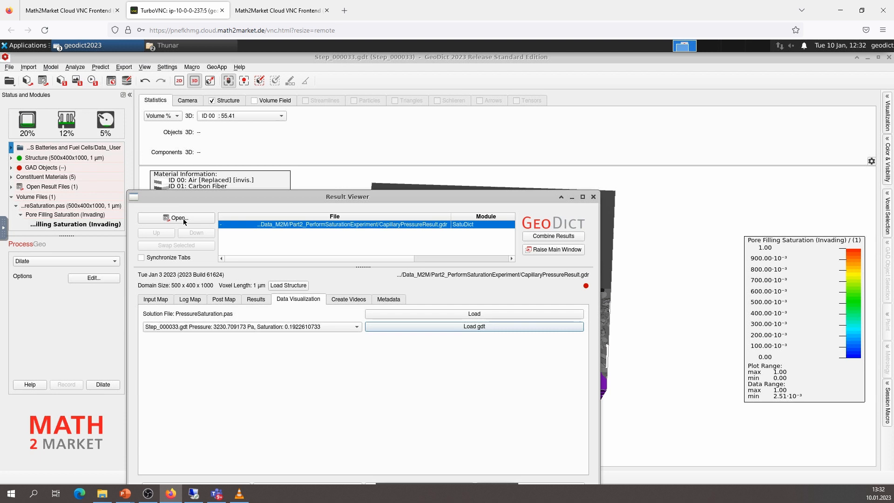
click(228, 327)
click(201, 365)
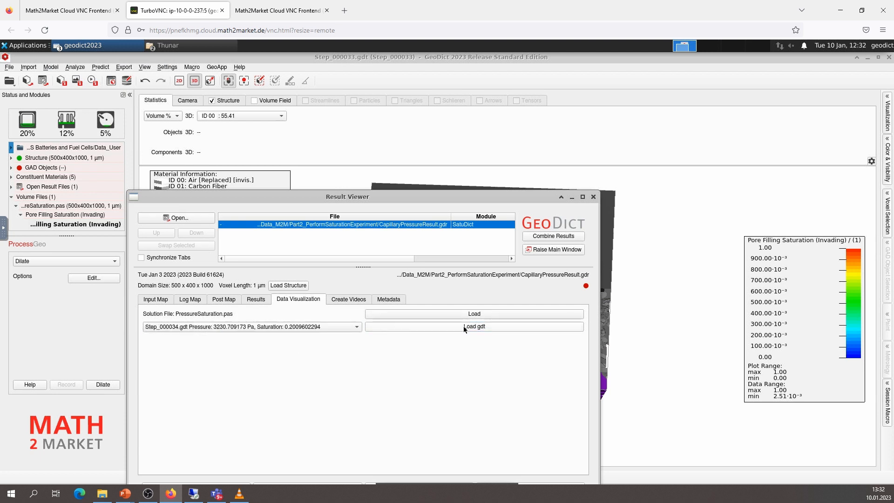
click(464, 327)
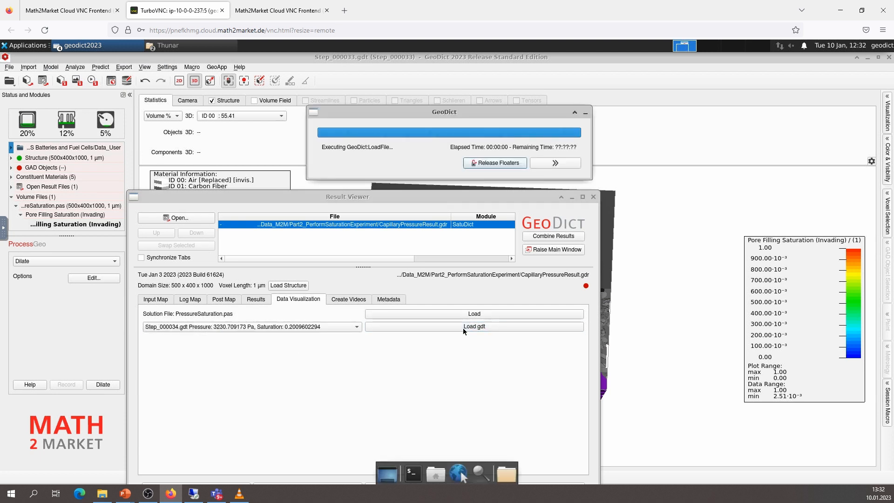
click(623, 217)
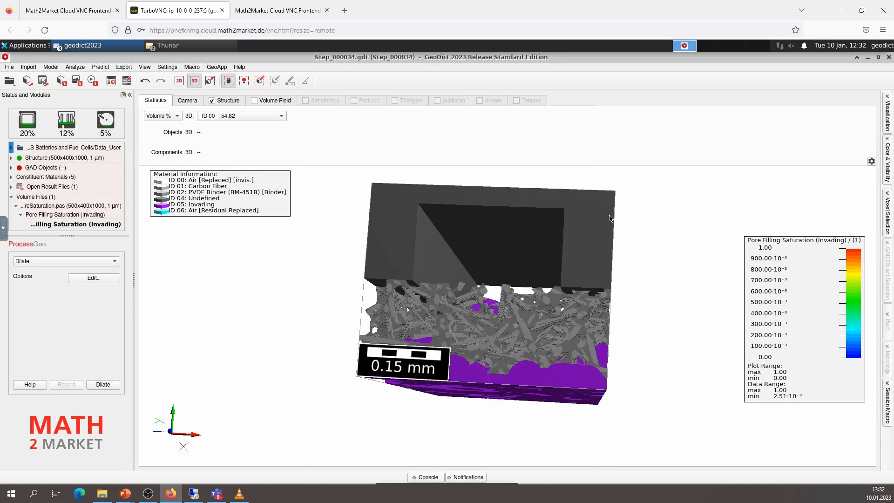
drag(481, 334, 475, 297)
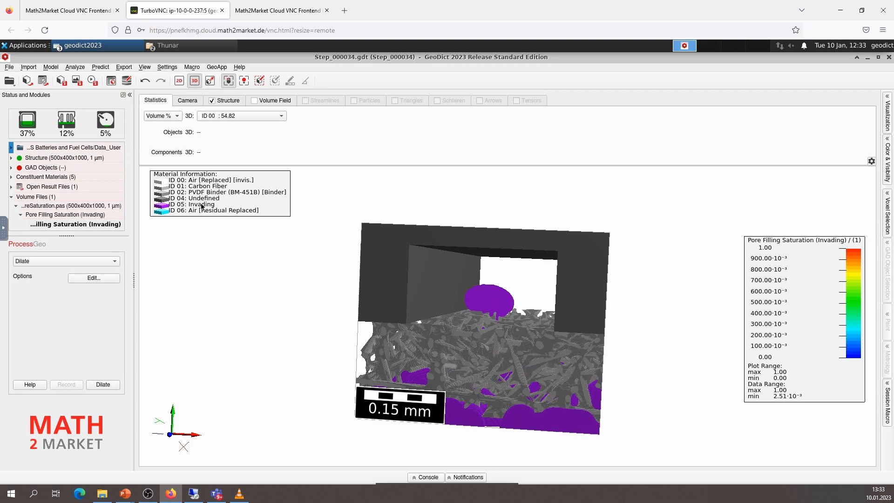
Change the color of material ID 05 (Invading) to light blue in the color and visibility settings
click(887, 156)
click(838, 235)
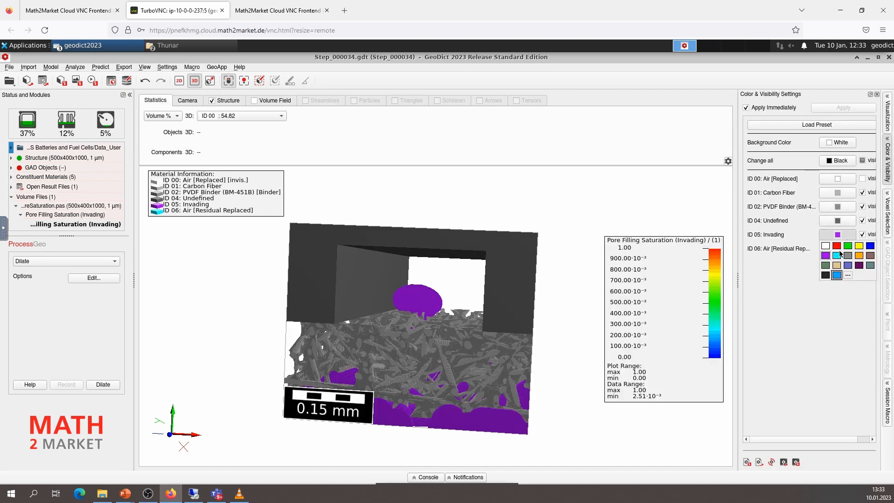
click(836, 276)
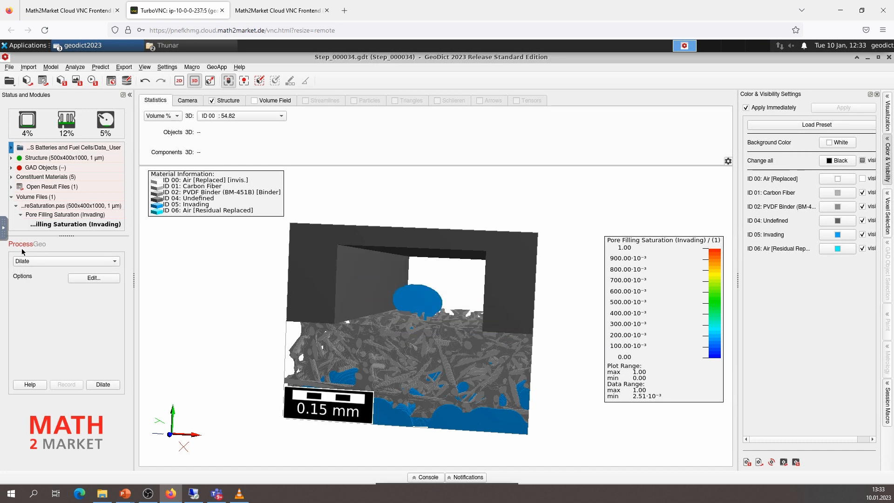
Dilate material ID 05 by 1 voxel with coating material ID 07, and color ID 07 (Residual Invading) dark blue
click(82, 278)
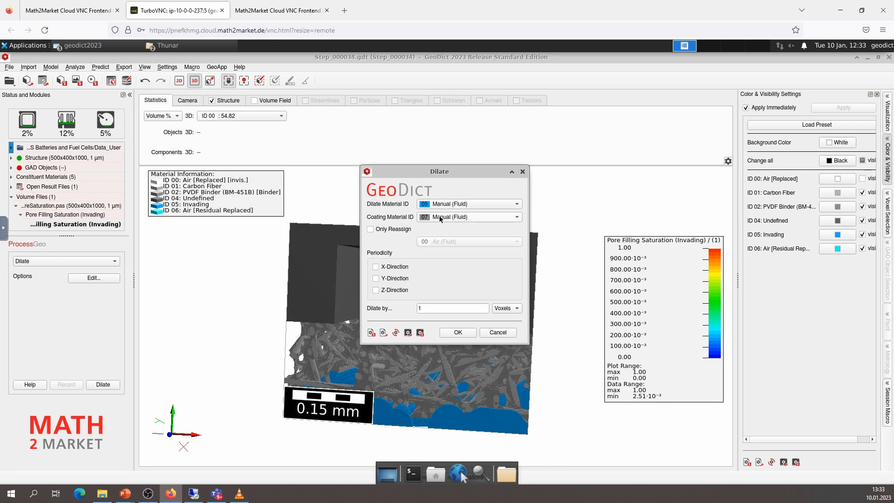
click(421, 309)
click(451, 333)
click(105, 386)
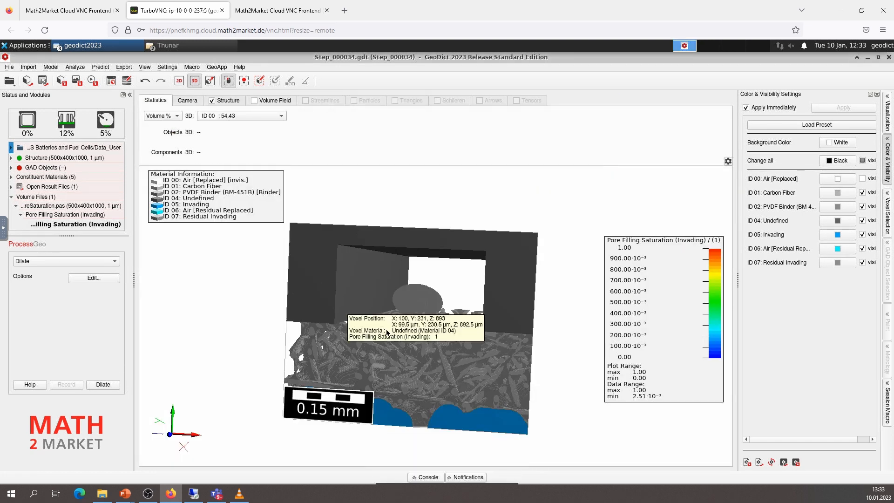
click(841, 263)
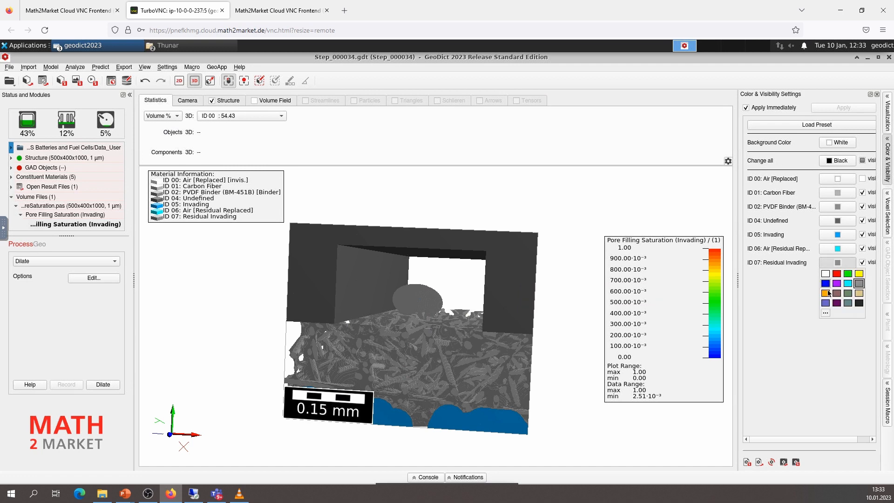
click(829, 292)
Examine the coating layer around the invading phase up close at the fiber layer's base and from the model's other sides
mouse_move(401, 373)
mouse_down()
mouse_move(404, 387)
mouse_move(411, 381)
mouse_up()
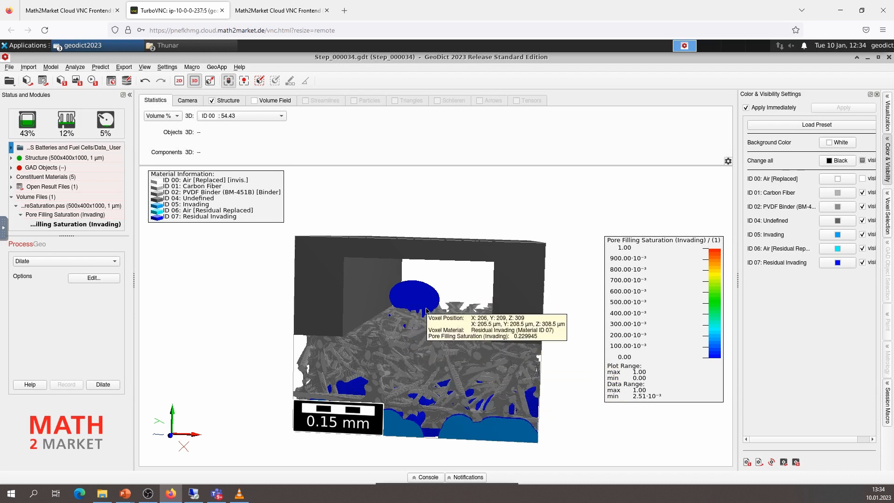
drag(456, 424, 463, 413)
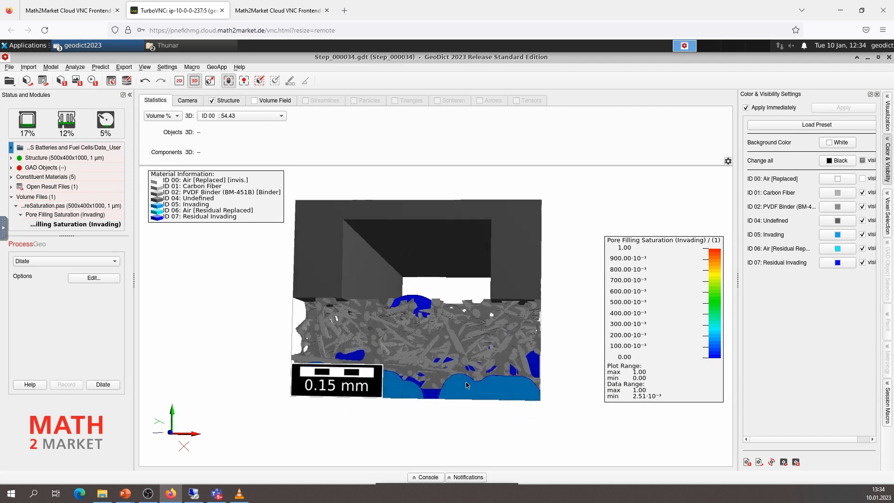
scroll(460, 405, up, 3)
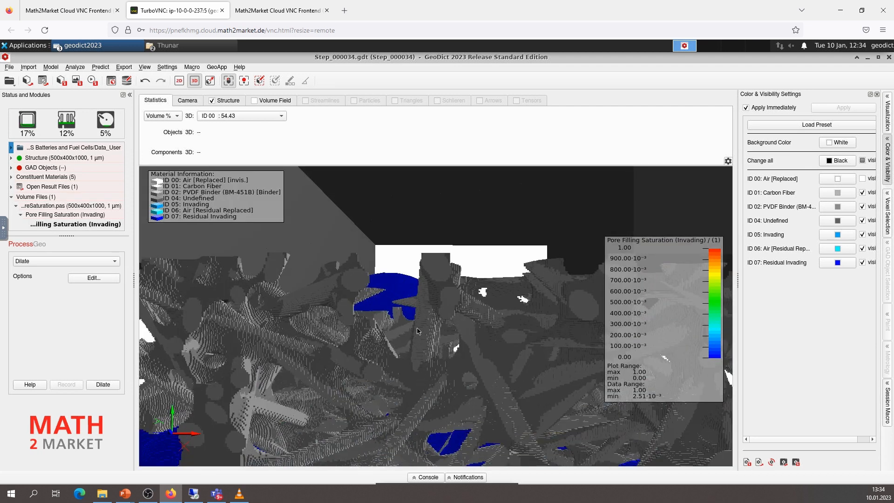
scroll(413, 307, up, 3)
drag(412, 307, 408, 347)
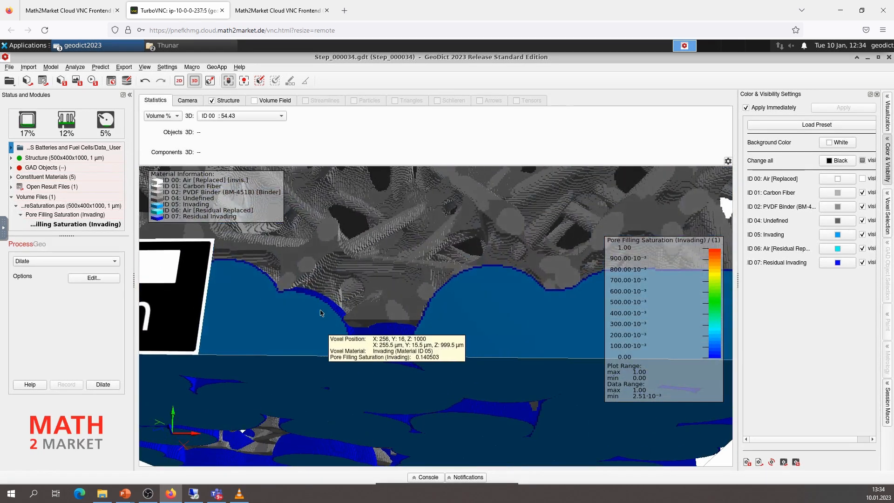
scroll(318, 317, up, 5)
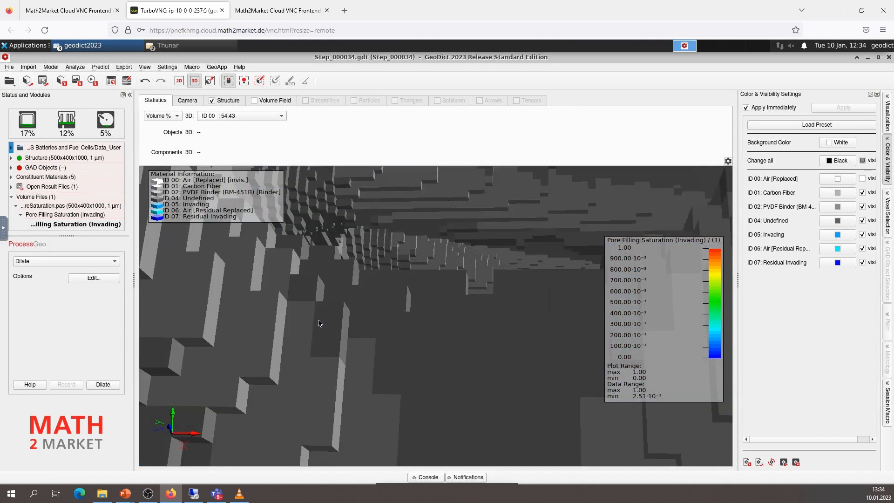
scroll(319, 318, down, 4)
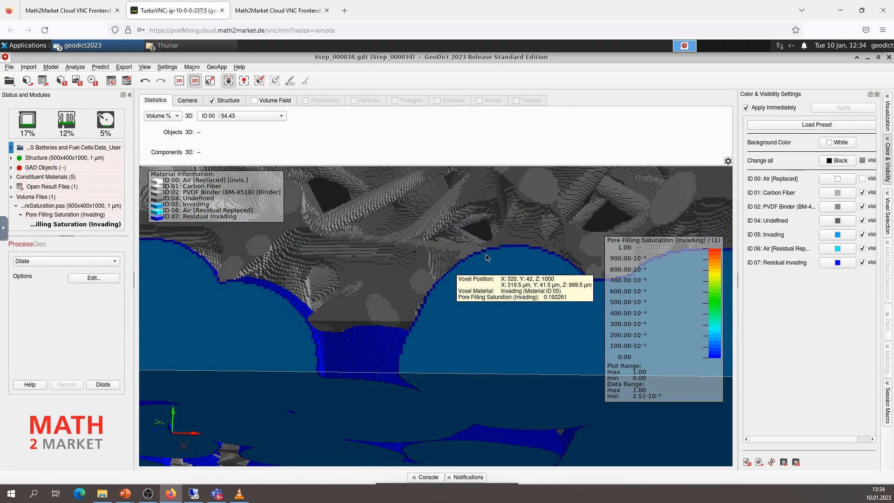
mouse_move(468, 270)
scroll(468, 270, down, 6)
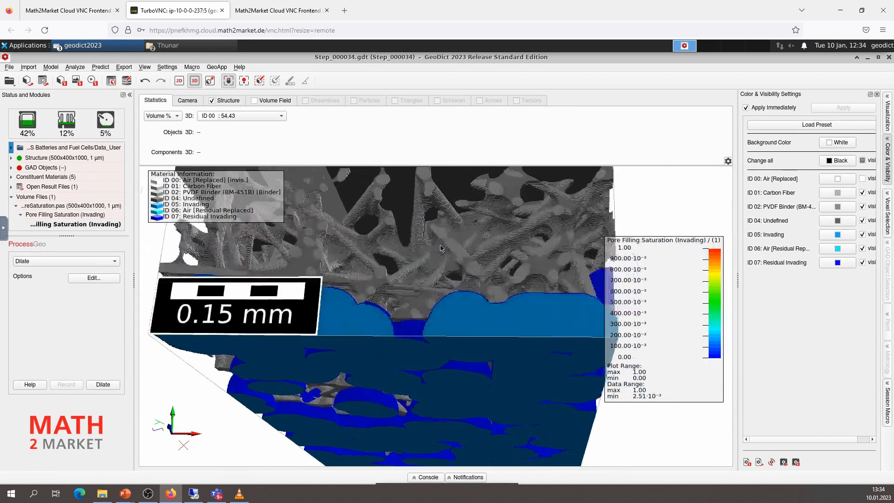
scroll(442, 239, down, 4)
drag(442, 227, 329, 226)
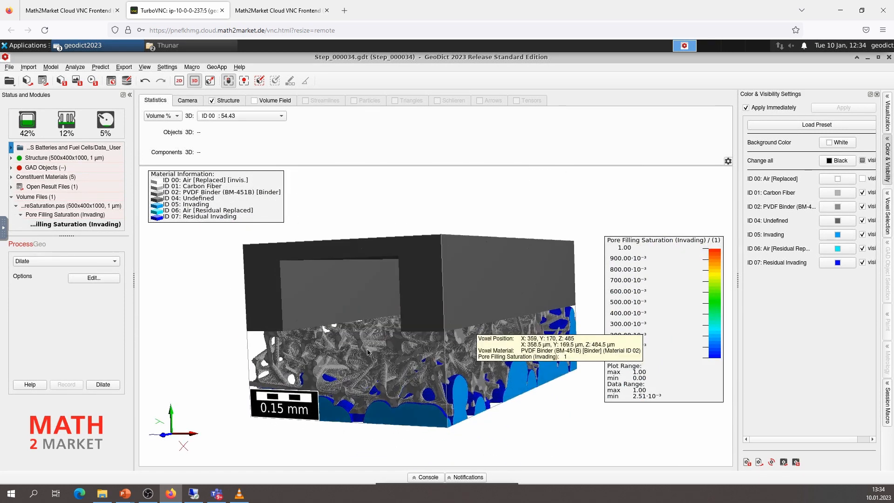
drag(195, 342, 186, 361)
drag(466, 372, 240, 380)
drag(540, 355, 401, 333)
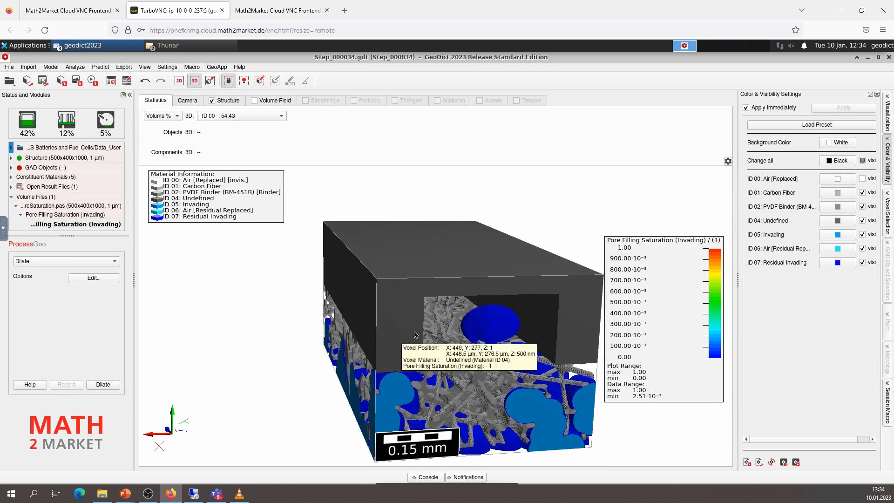
drag(484, 308, 309, 360)
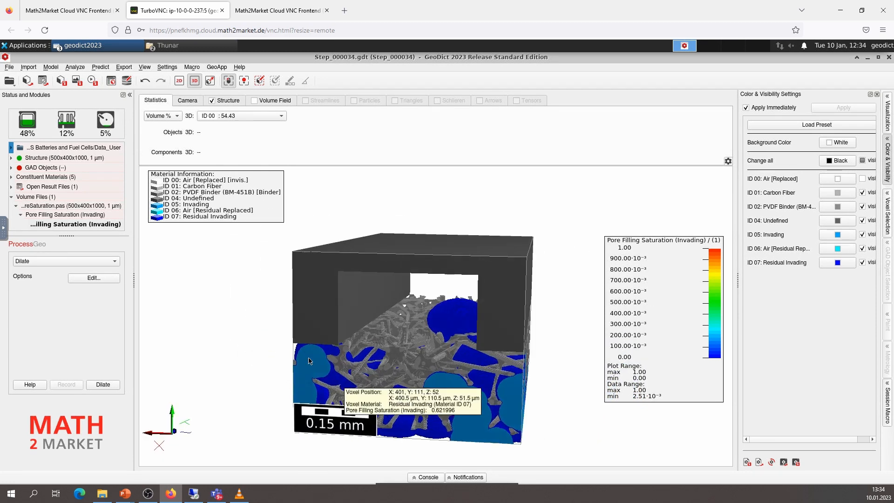
Switch to the AddiDict module and open its particle tracking options
click(100, 67)
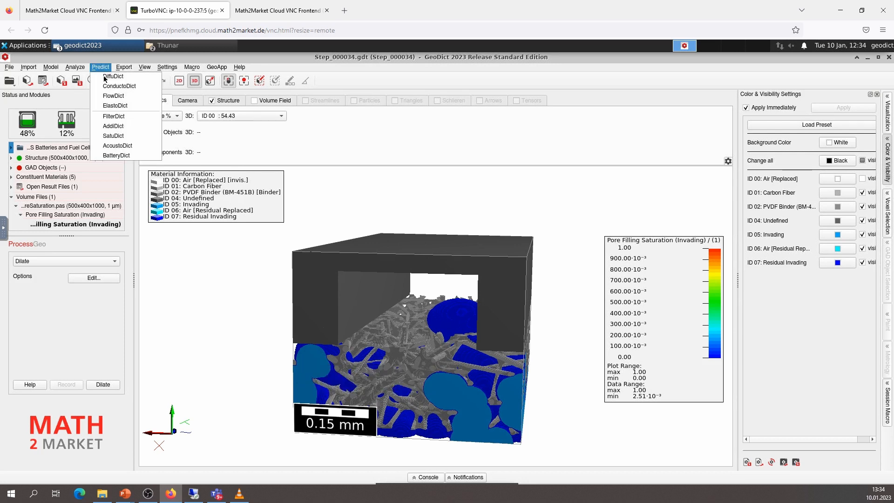
click(107, 126)
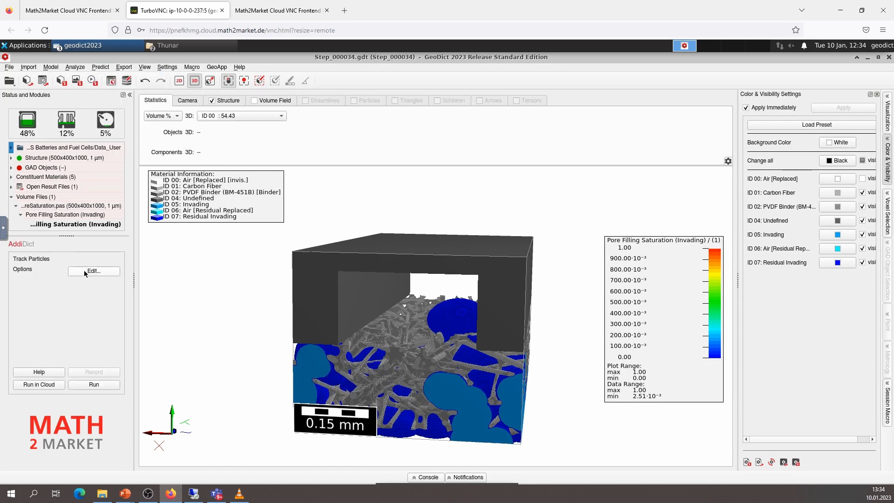
key(alt+Tab)
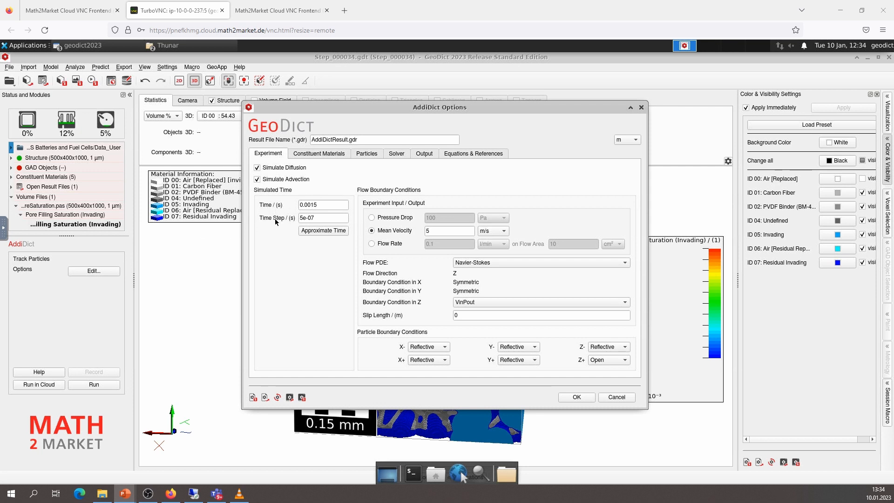
mouse_move(276, 221)
Load the AddiDict parameters from AddiDictResult.gdr in the Part3_TracParticles folder, overwriting the constituent material settings
click(168, 46)
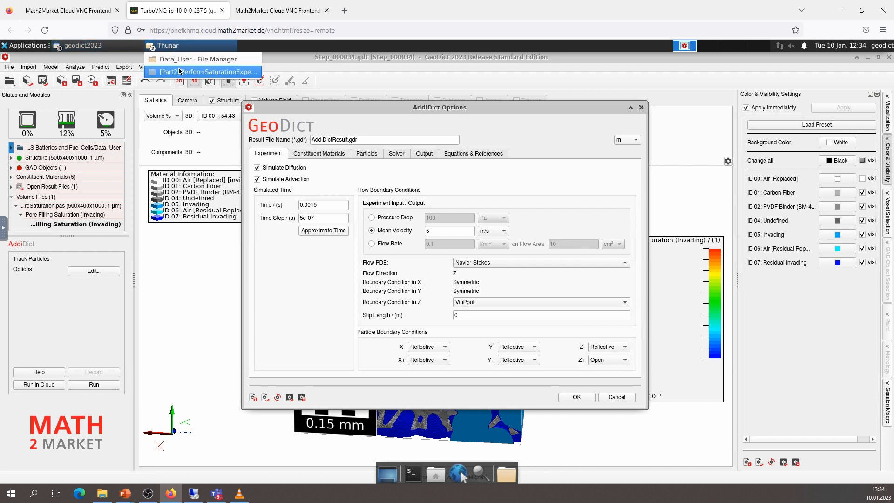
click(184, 75)
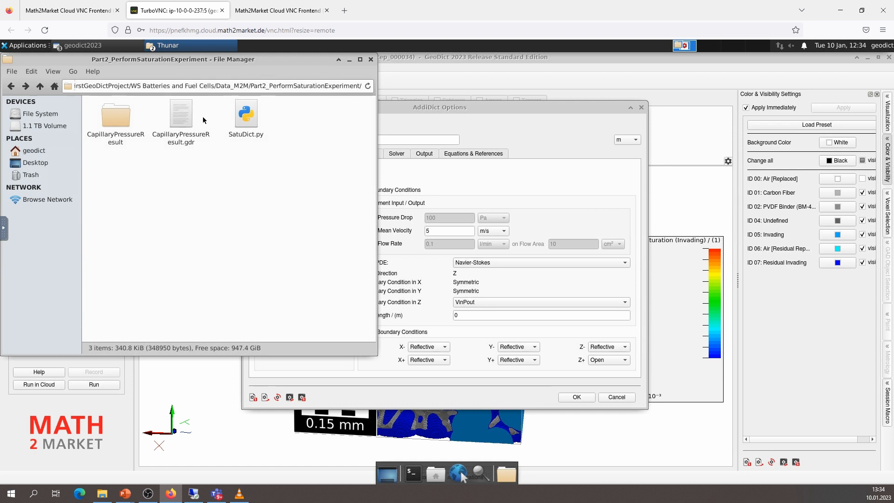
click(41, 86)
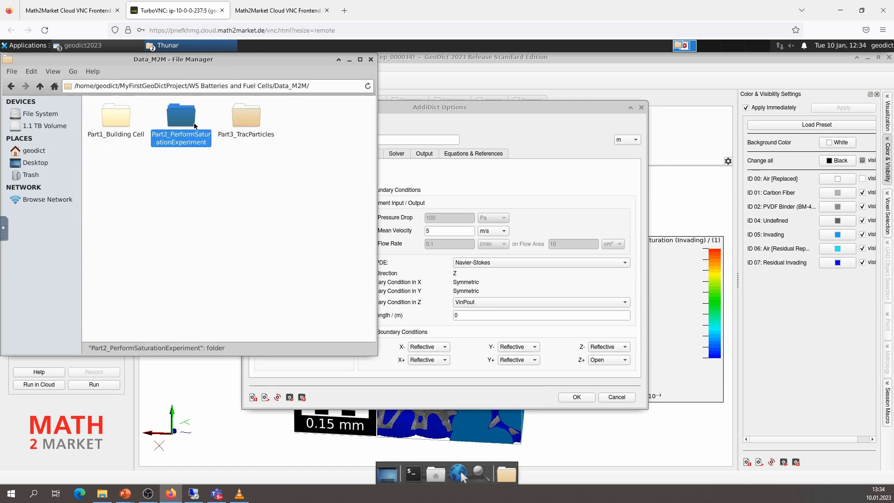
double_click(249, 118)
click(239, 119)
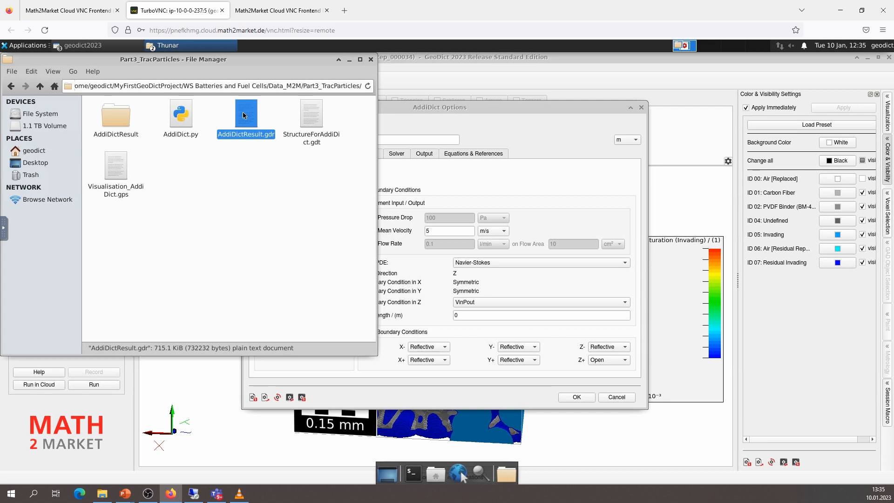
drag(242, 115, 473, 222)
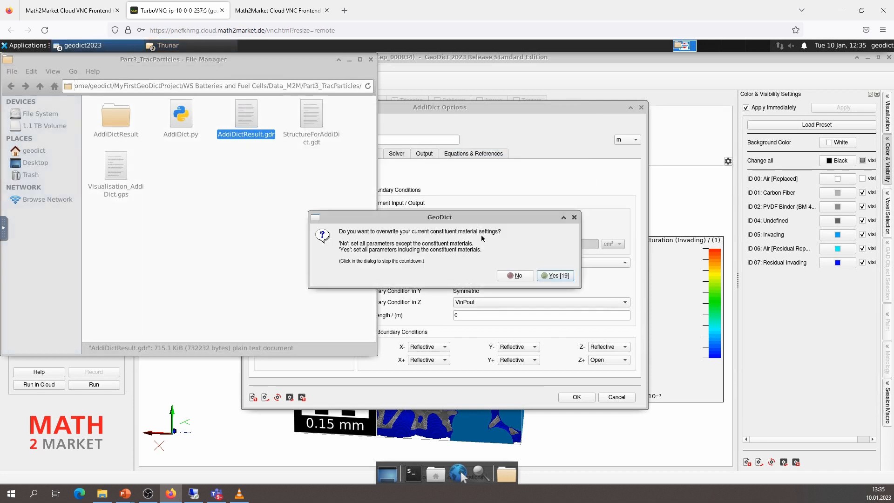
click(559, 276)
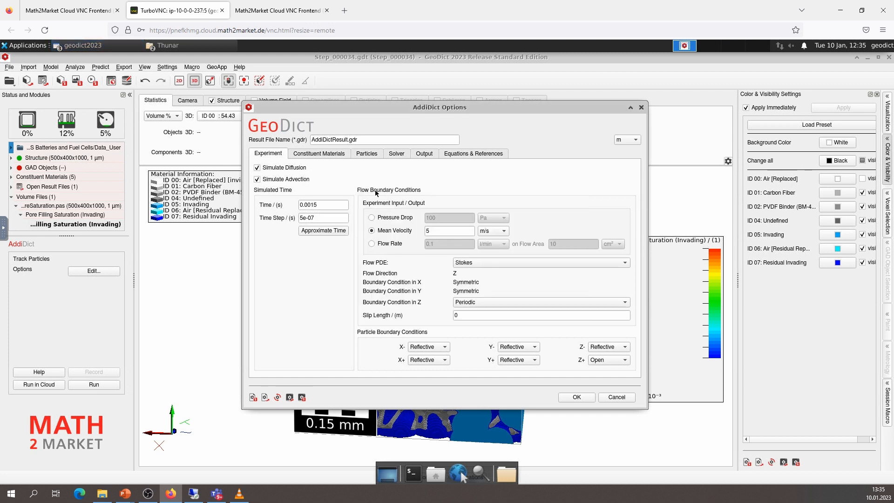
Check the constituent materials, and set the experiment's flow PDE to Navier-Stokes with the VinPout boundary condition in Z
click(310, 154)
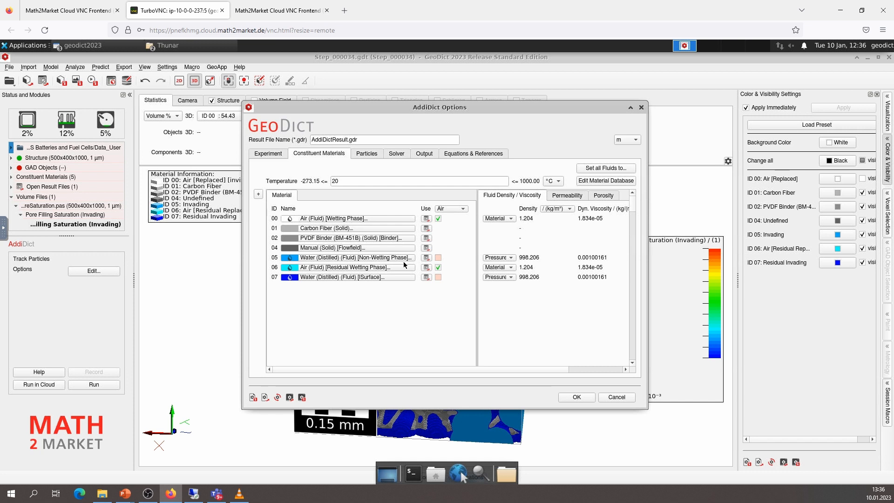
drag(647, 247, 669, 247)
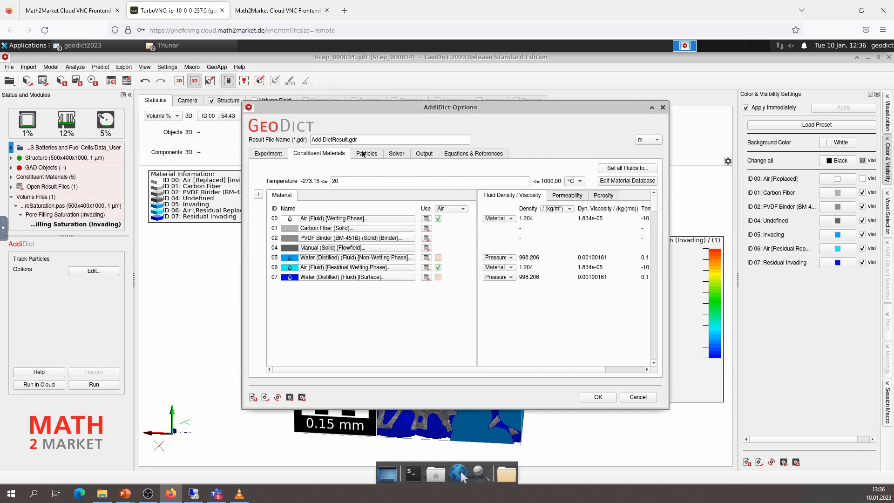
click(270, 154)
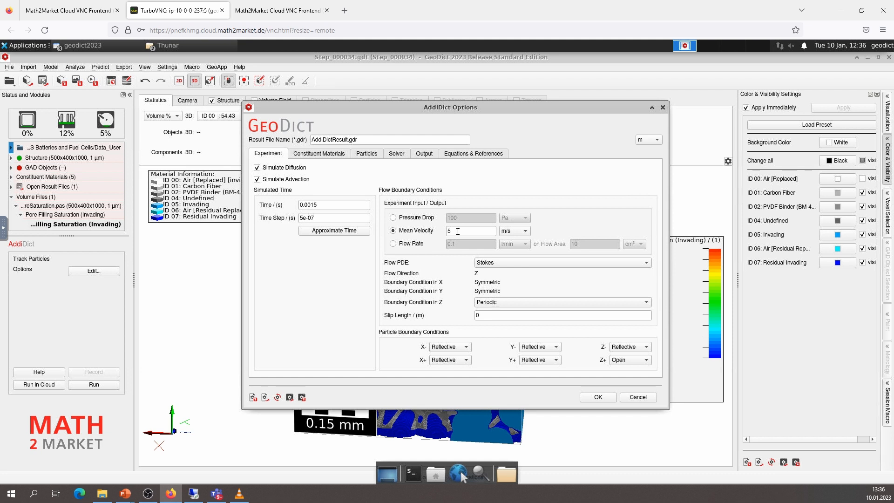
click(490, 263)
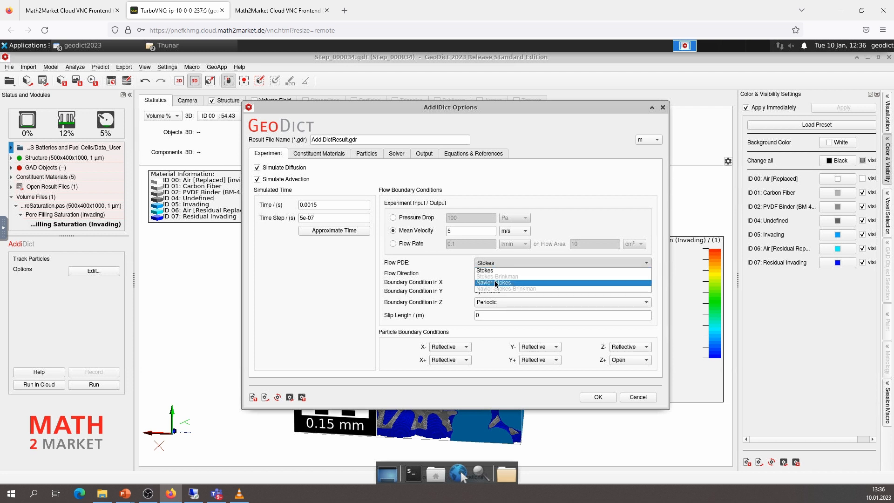
click(496, 282)
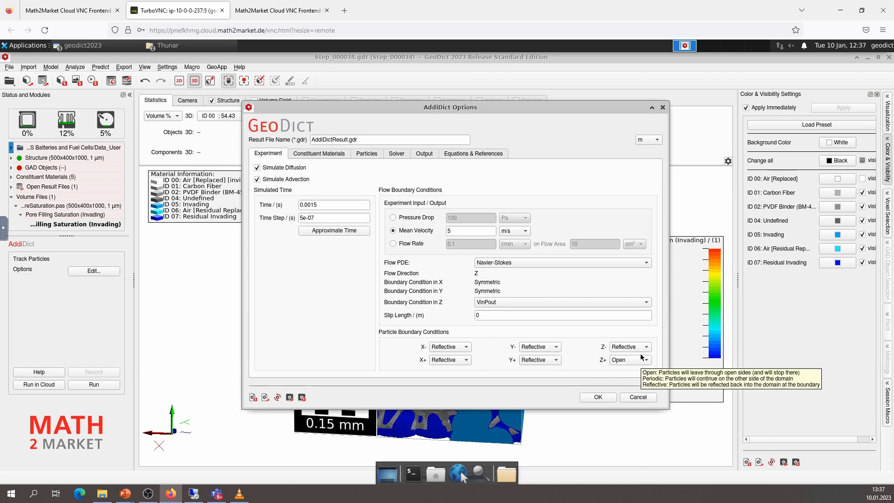
Check the fluid assigned to material ID 05 among the constituent materials, keeping Water (Distilled)
click(335, 155)
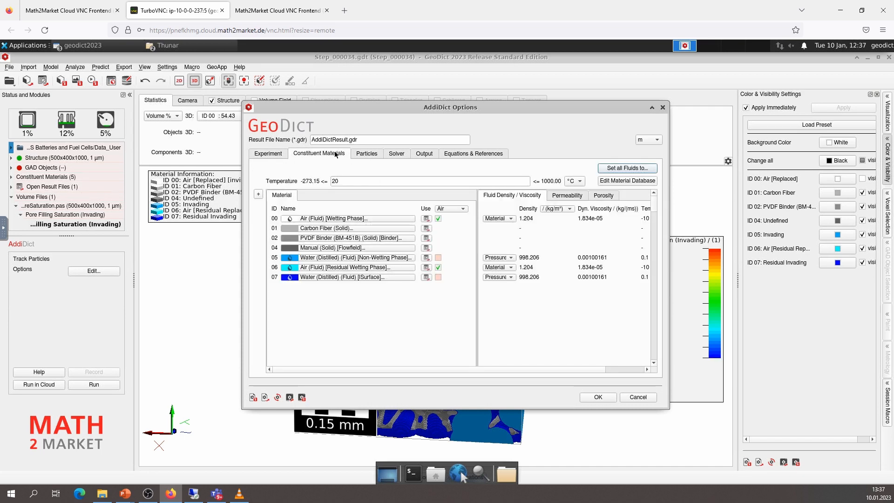
click(311, 259)
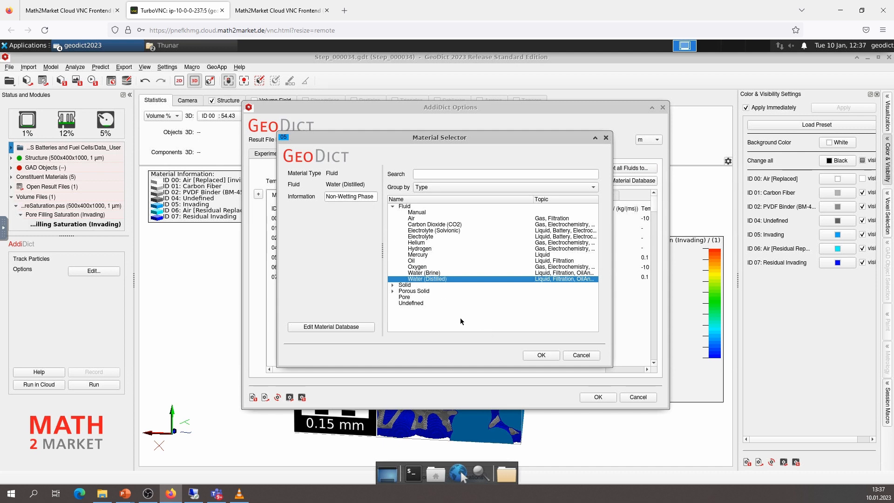
click(541, 355)
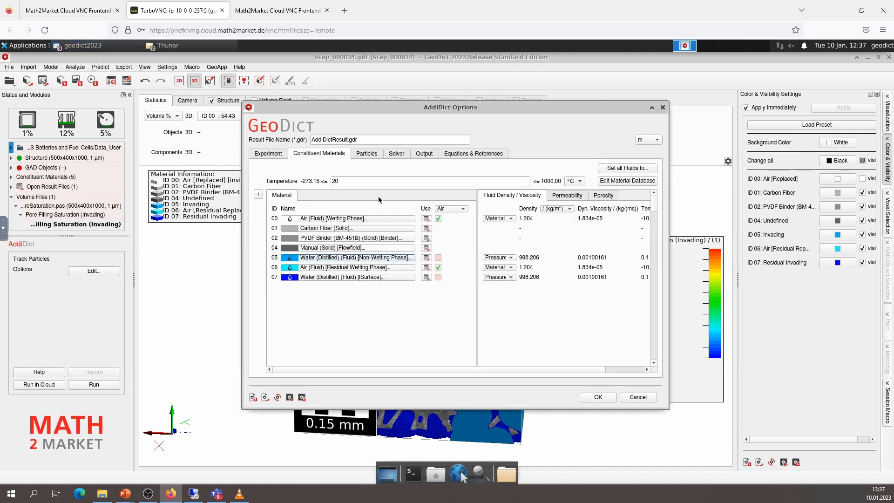
Choose to create the particles at chosen material IDs, and check that ID 07 is selected as the start position material
click(367, 154)
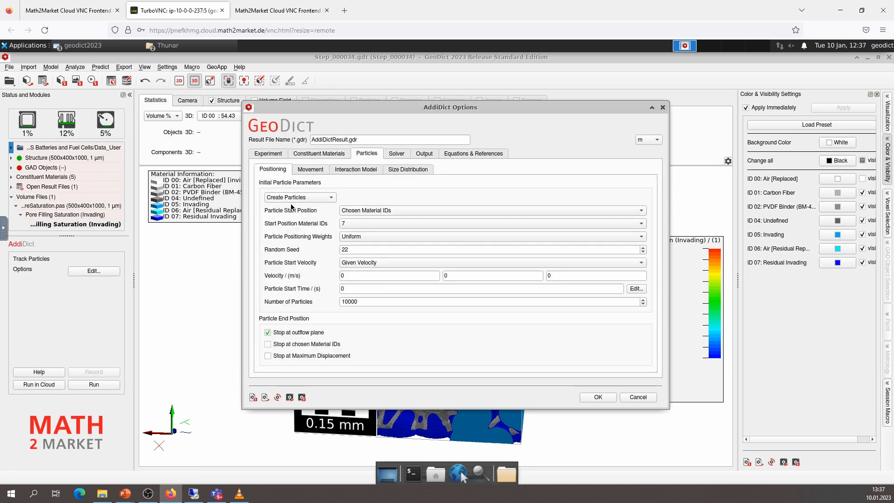
click(300, 196)
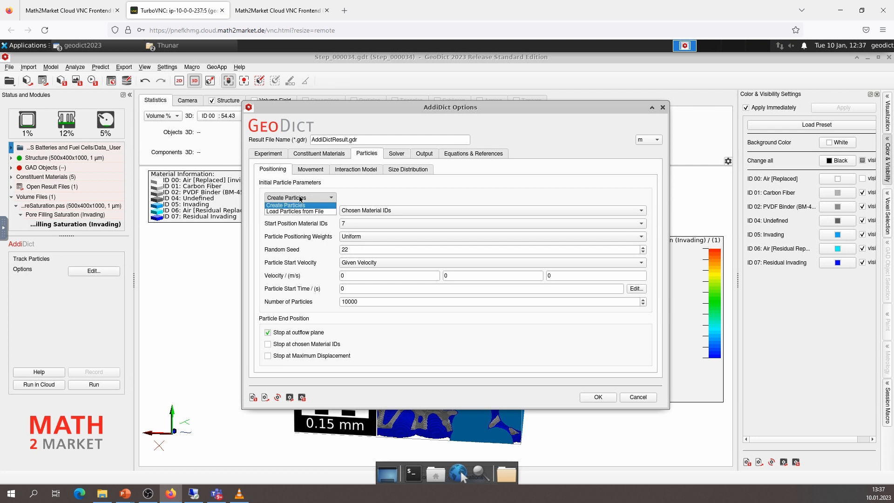
click(302, 205)
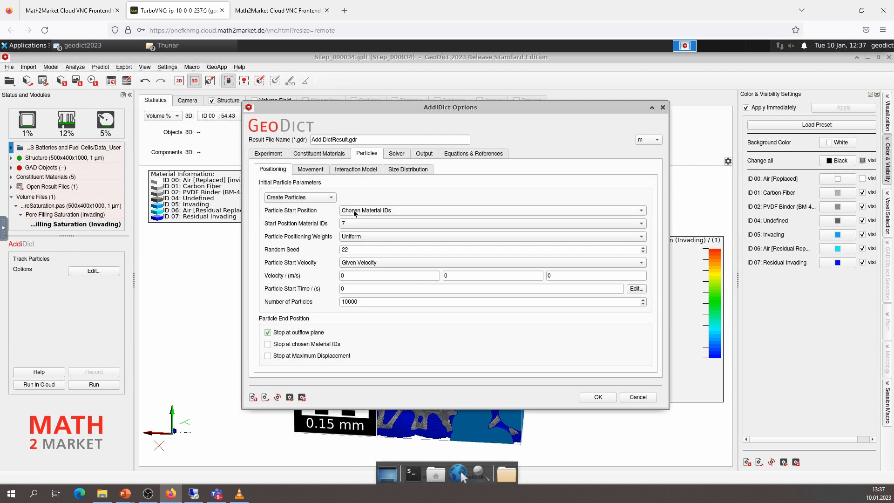
click(354, 210)
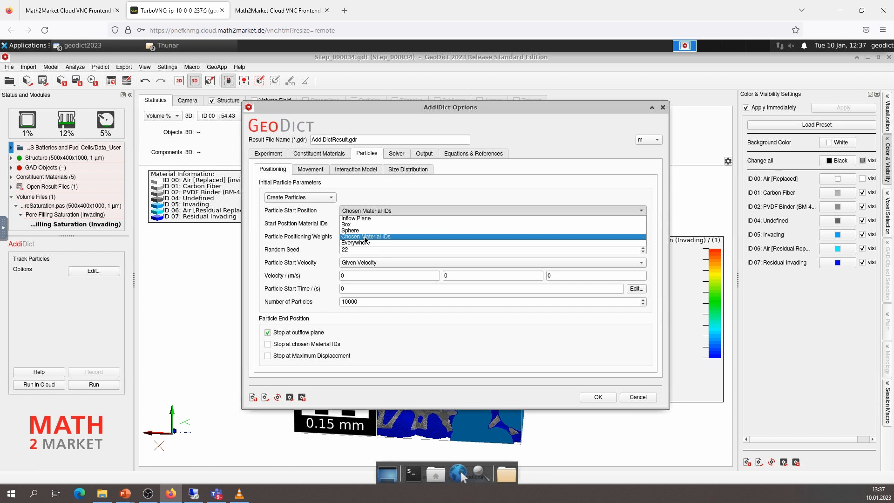
click(365, 237)
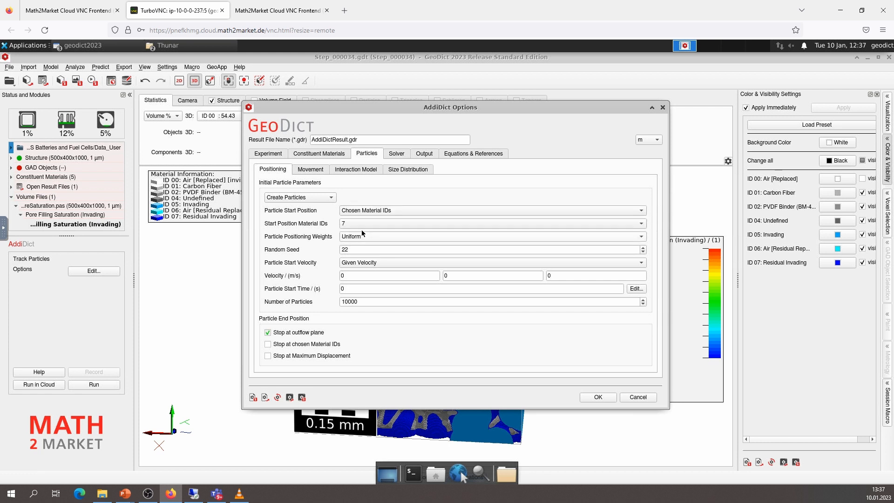
click(359, 223)
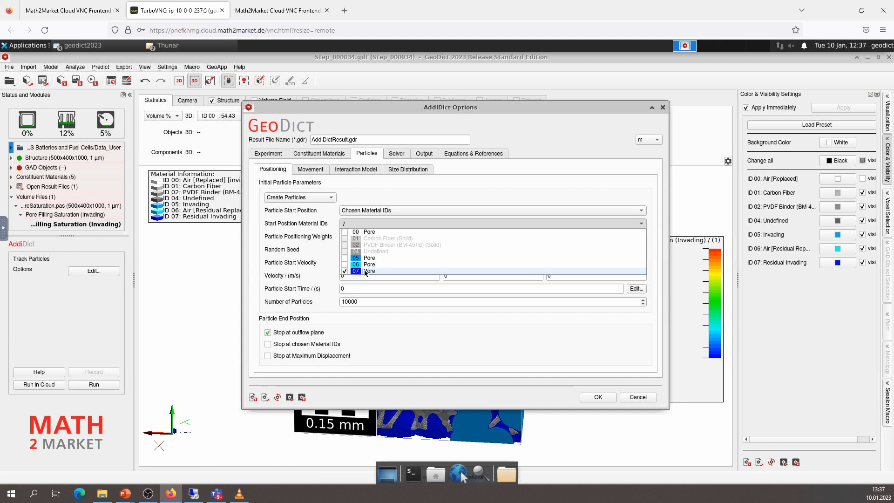
click(381, 190)
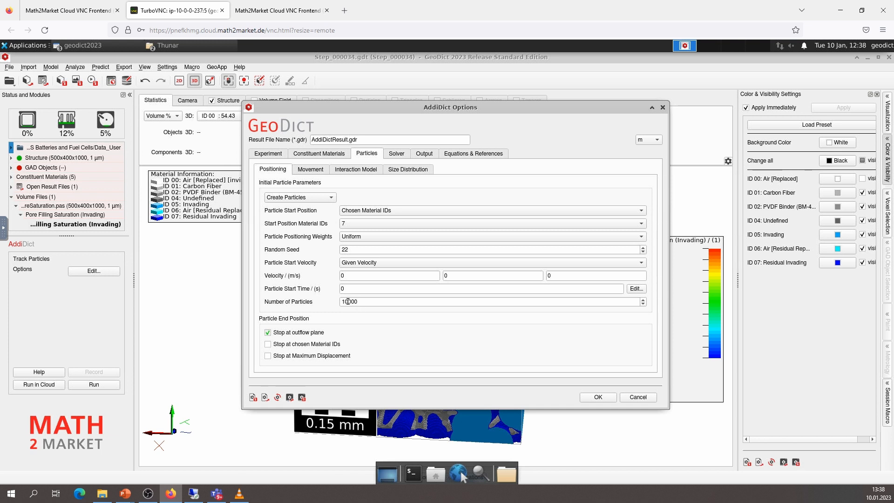
Examine the particles' movement options, the collision models available for material ID 01, and the diffusivity values in the size distribution
click(311, 170)
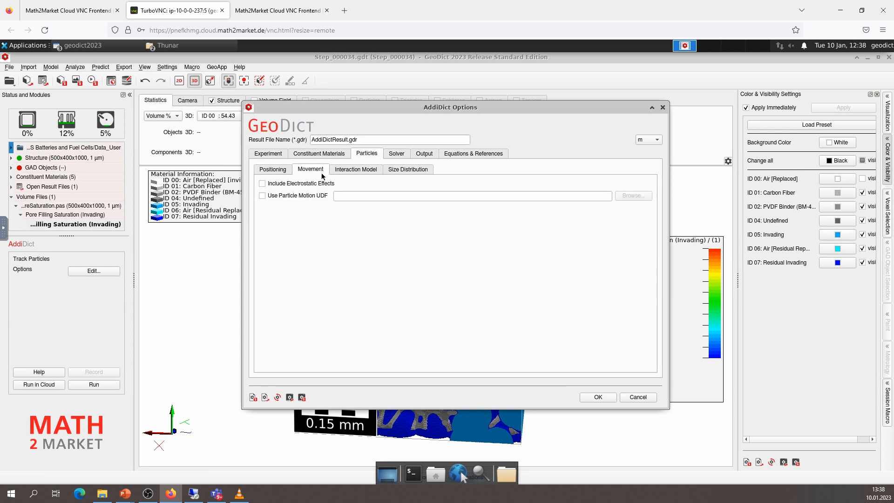
click(345, 172)
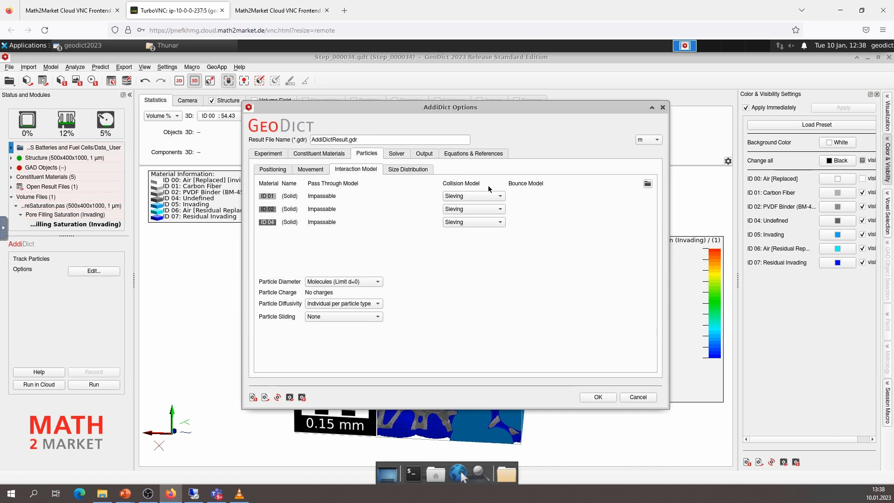
click(455, 199)
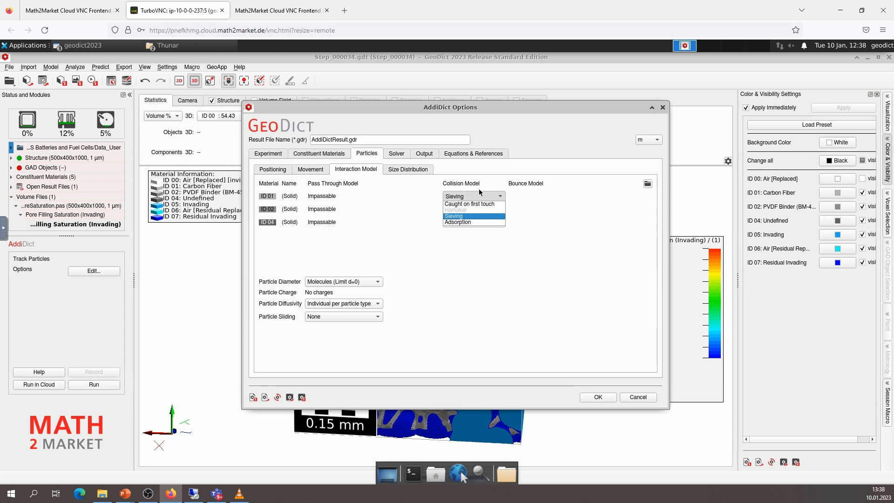
click(477, 192)
click(405, 169)
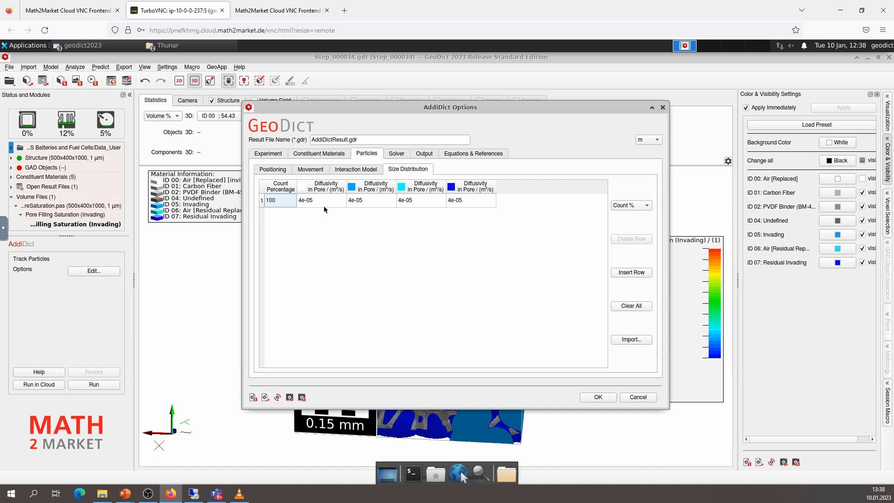
Set the LIR flow solver's error bound to 0.05, based on flow permeability
click(396, 156)
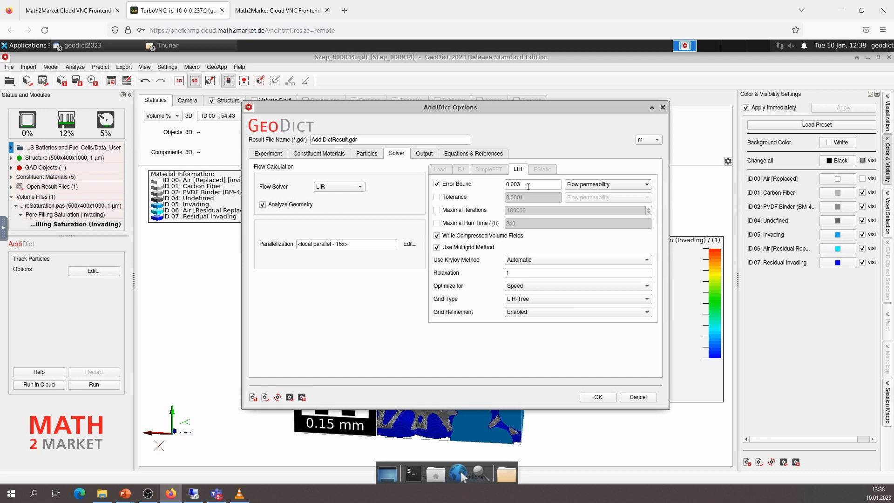
click(529, 184)
key(BackSpace)
key(BackSpace)
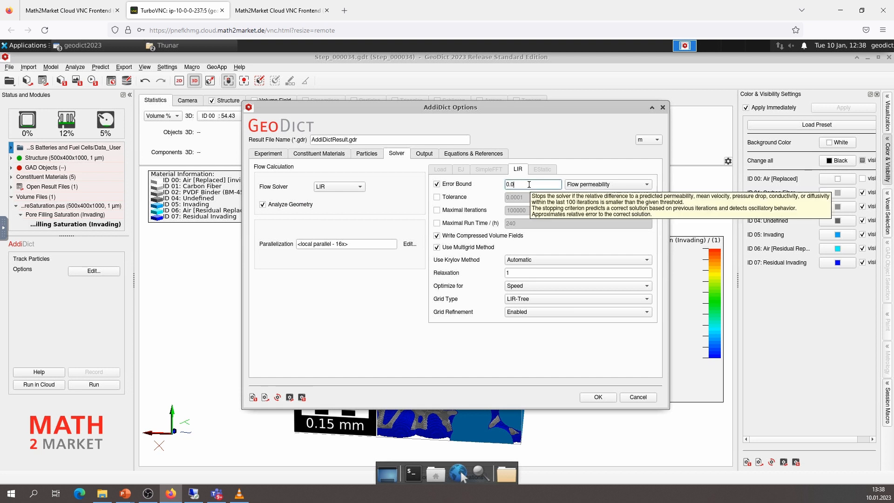
text(5)
click(590, 186)
click(589, 192)
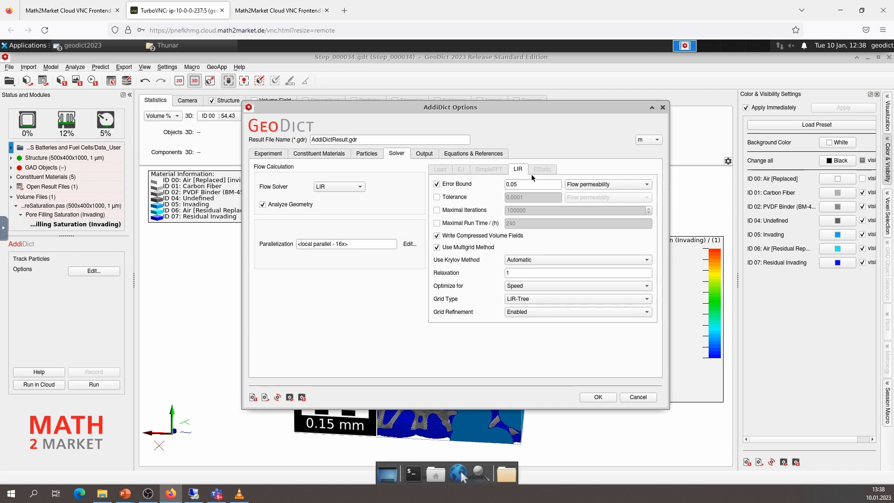
Check the output options and equations, and run the particle tracking simulation, overwriting the existing AddiDictResult.gdr results
click(427, 153)
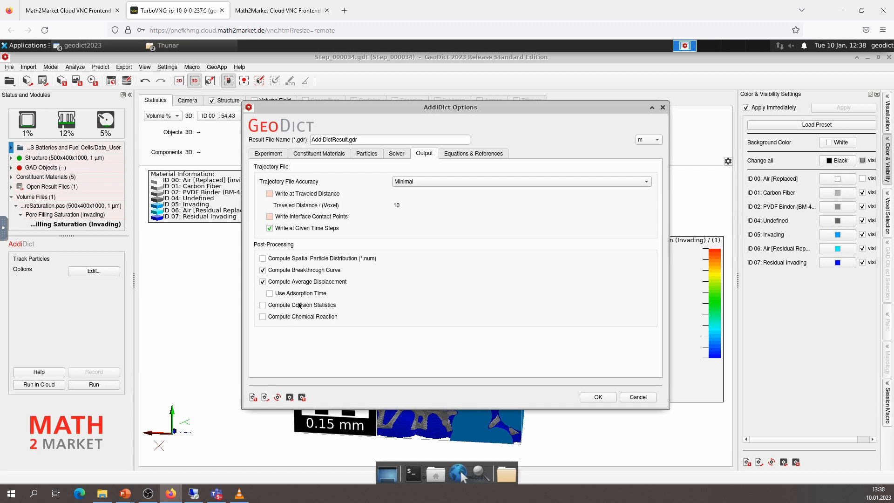
click(464, 154)
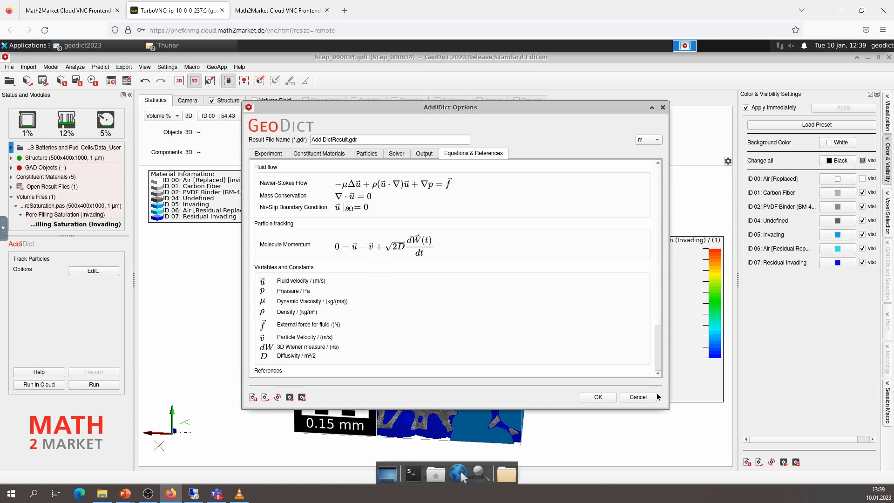
click(598, 398)
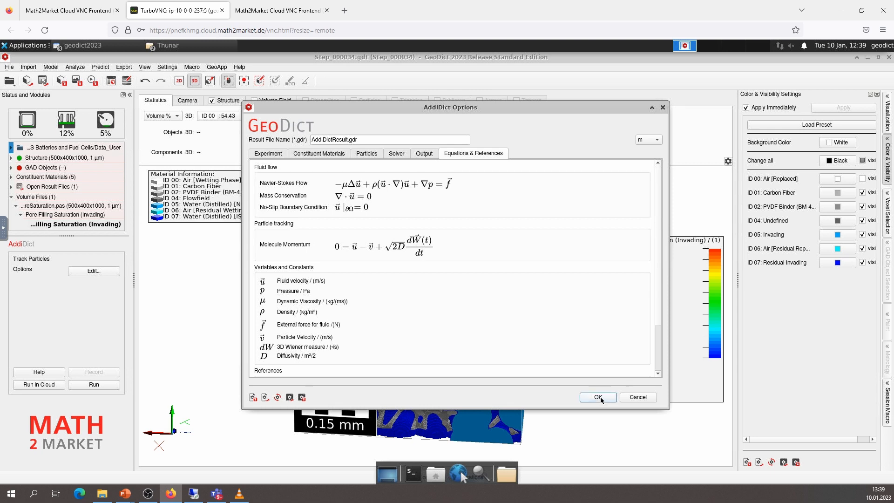
click(94, 384)
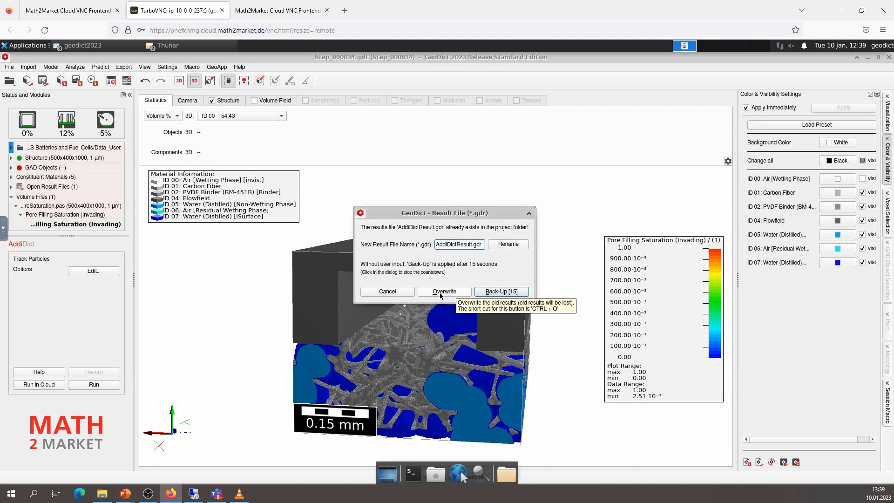
click(444, 292)
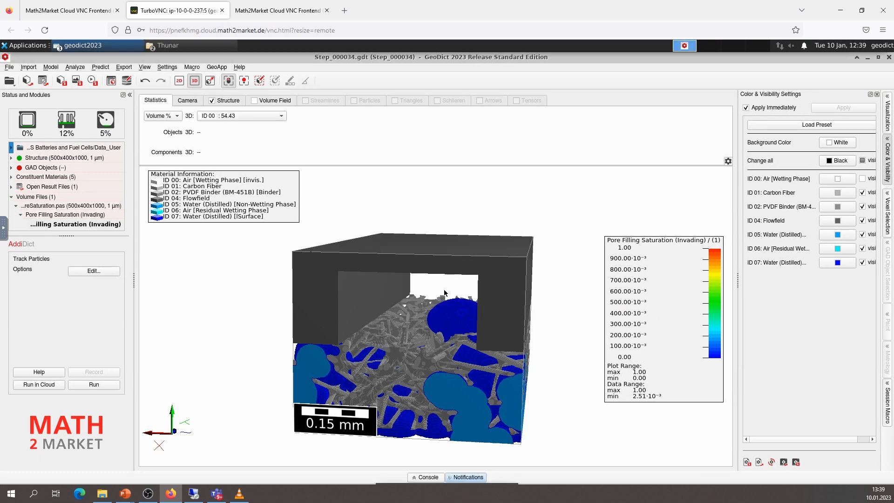